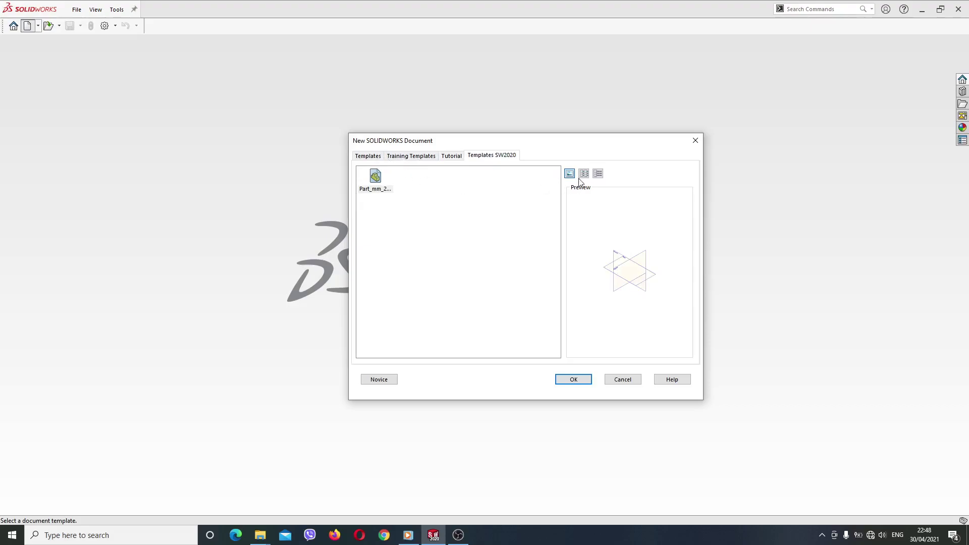
- Create a new document from the standard Assembly template, without inserting any component
left_click(374, 158)
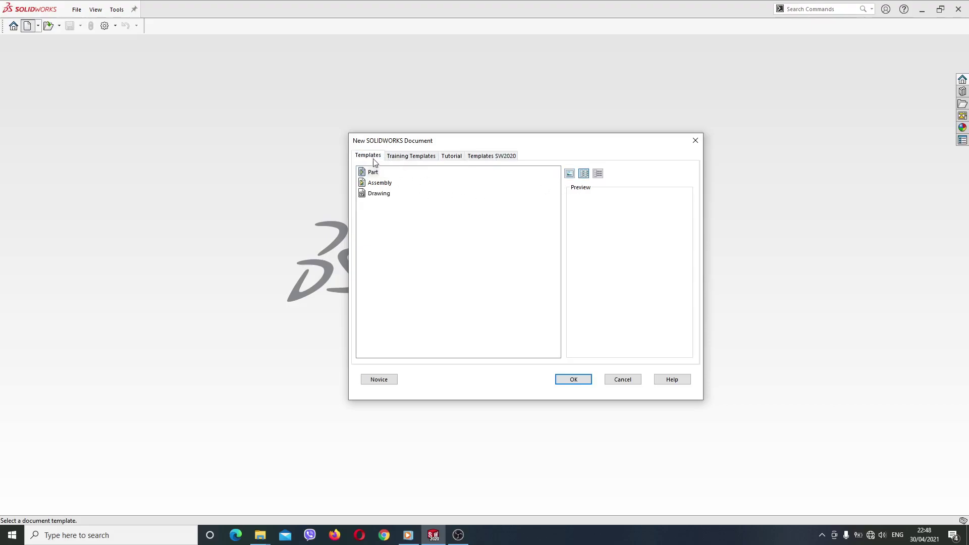
left_click(376, 184)
left_click(574, 384)
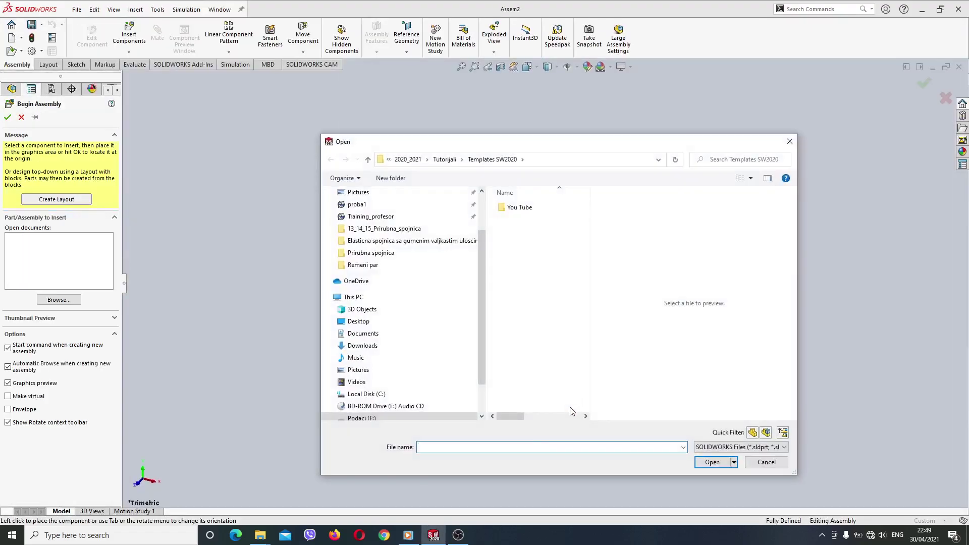
left_click(765, 464)
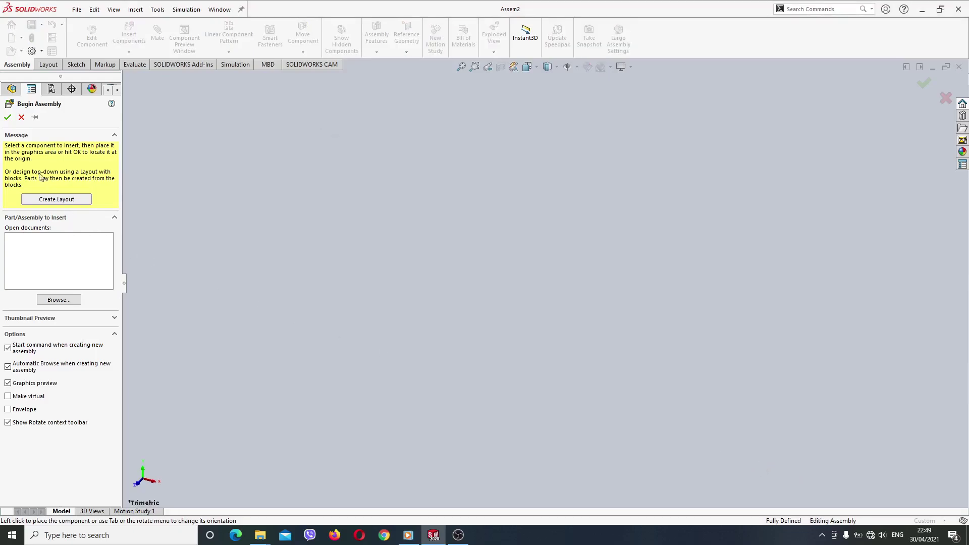
left_click(21, 117)
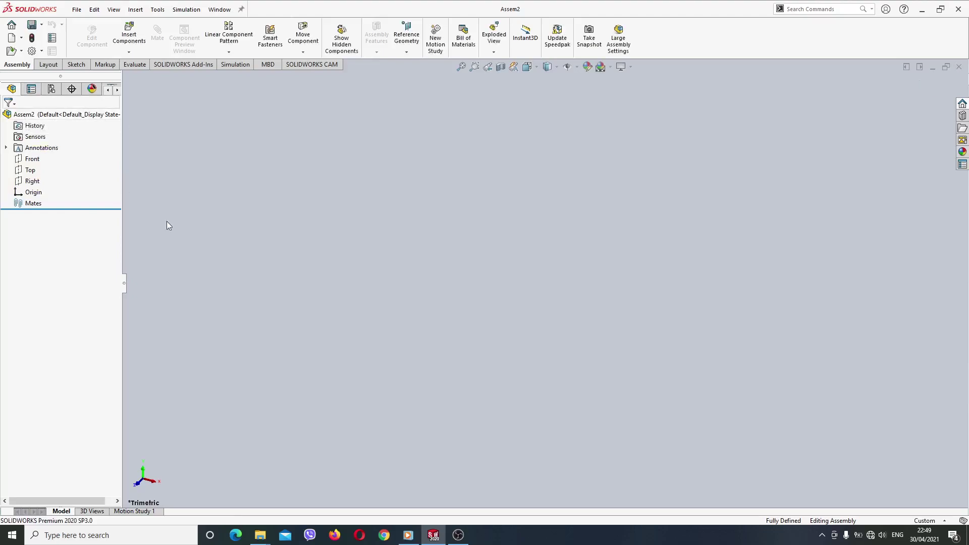
- Set the document's unit system to MMGS and the primary precision of dimensions to .123
left_click(925, 521)
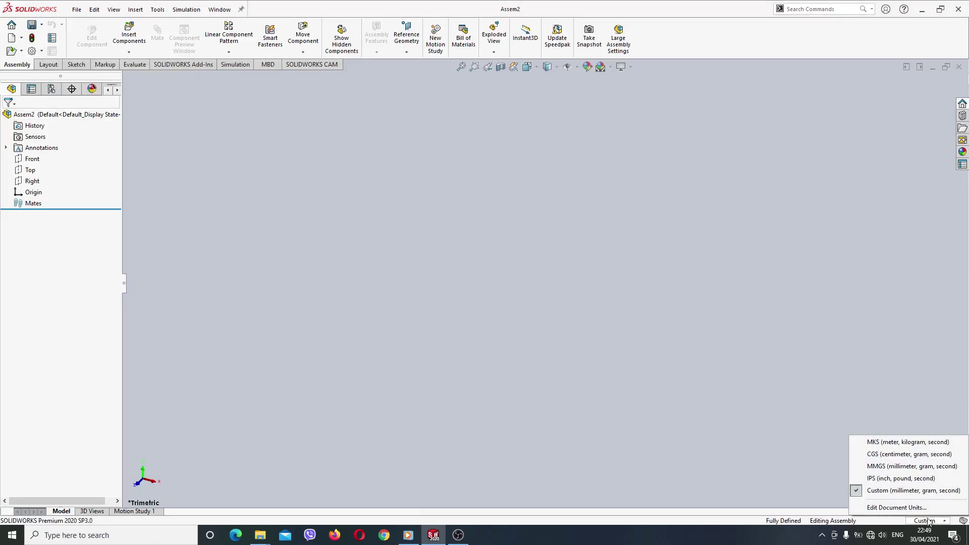
left_click(897, 508)
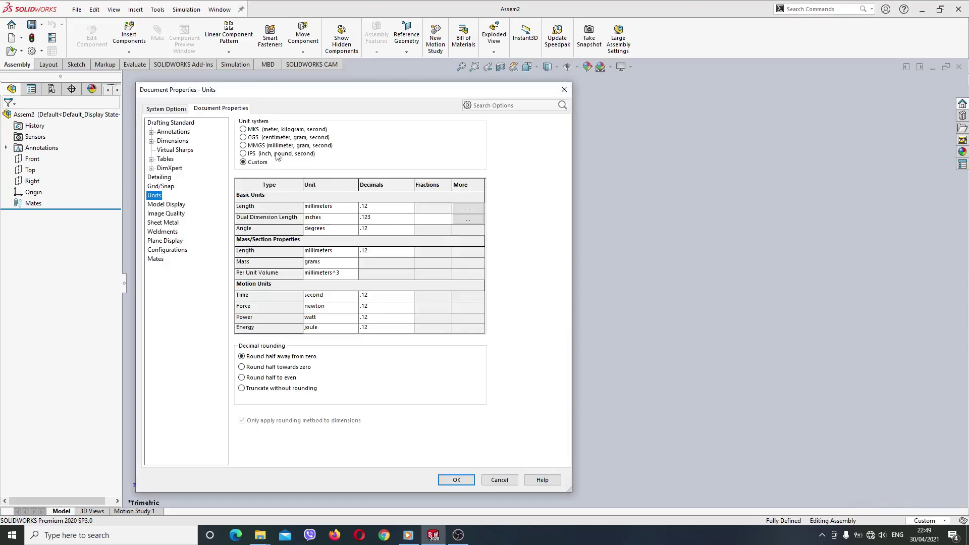
left_click(258, 146)
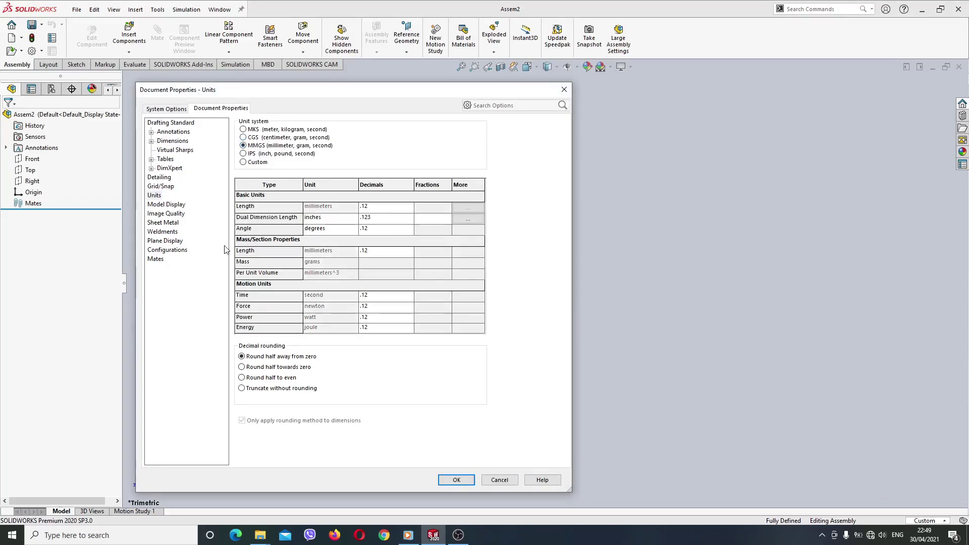
left_click(170, 143)
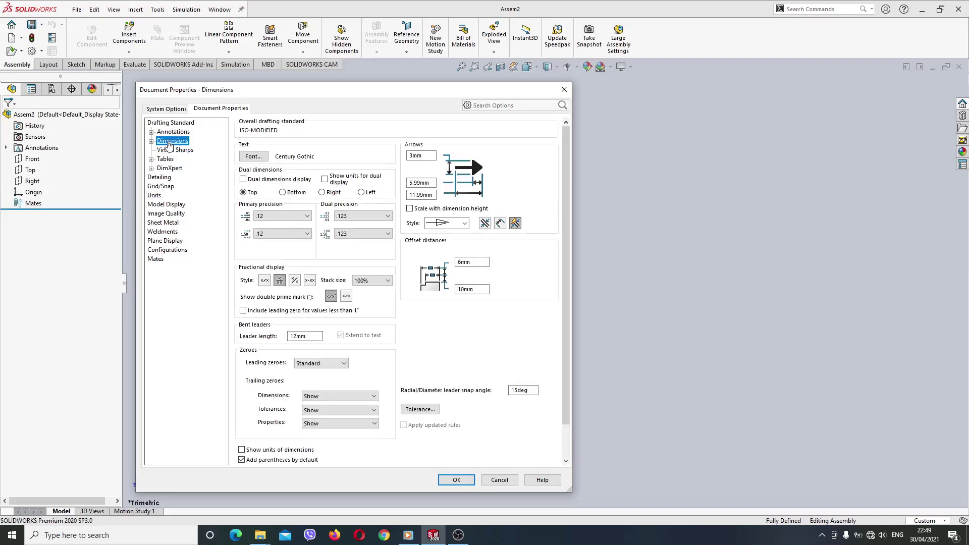
left_click(272, 218)
left_click(269, 240)
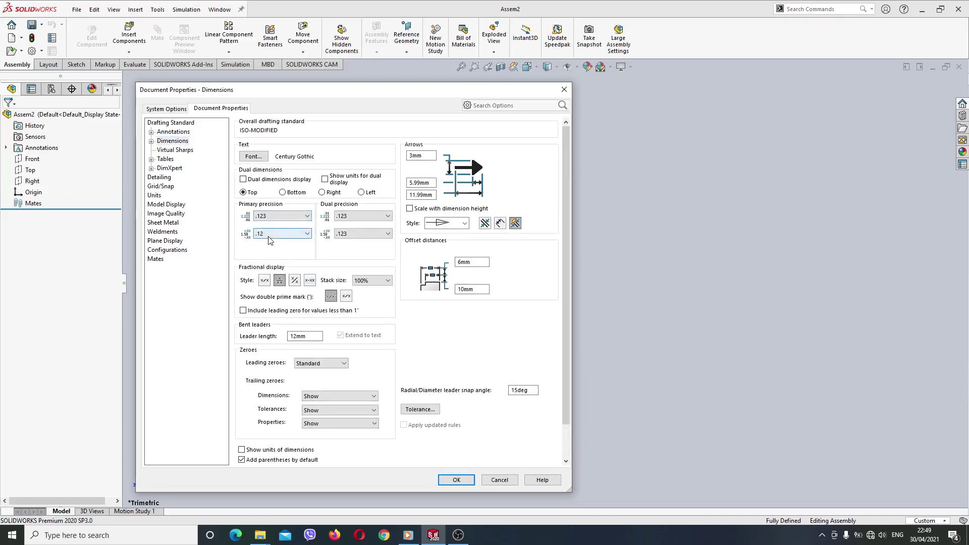
- Specify the dimension font height in points and choose a smaller size for the Century Gothic text
left_click(254, 156)
left_click(374, 259)
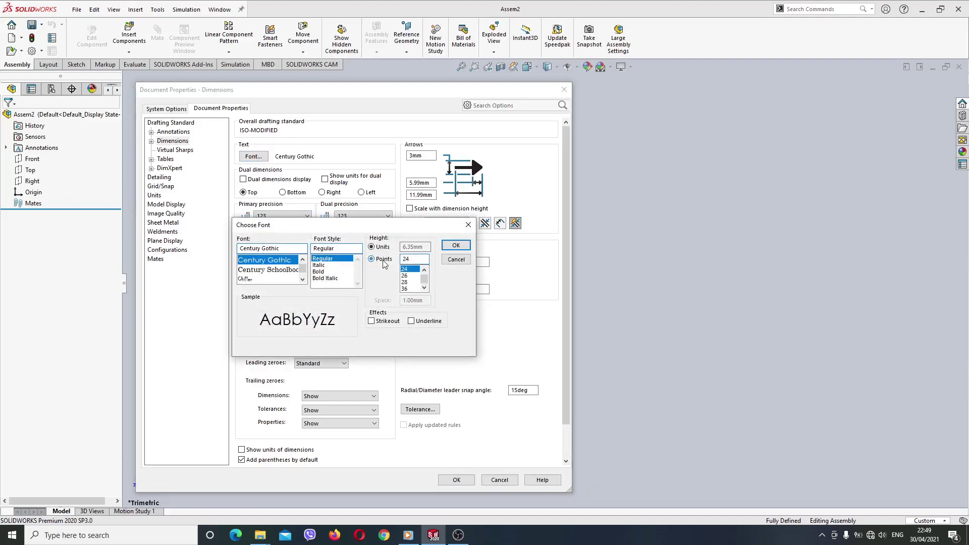
left_click(424, 271)
left_click(424, 272)
left_click(424, 272)
left_click(424, 271)
left_click(407, 270)
left_click(456, 245)
- Specify the annotation font height in points and choose a smaller size for the Century Gothic text
left_click(174, 132)
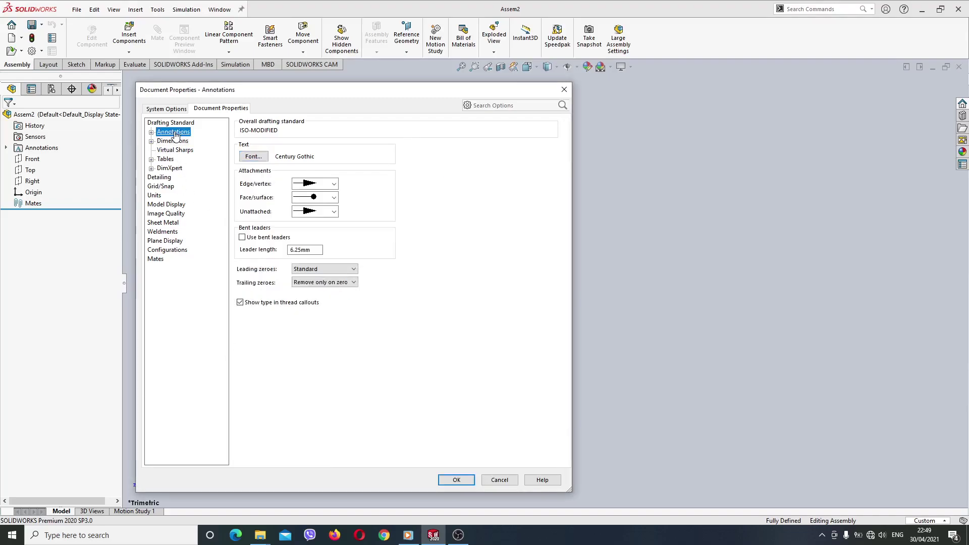
left_click(255, 157)
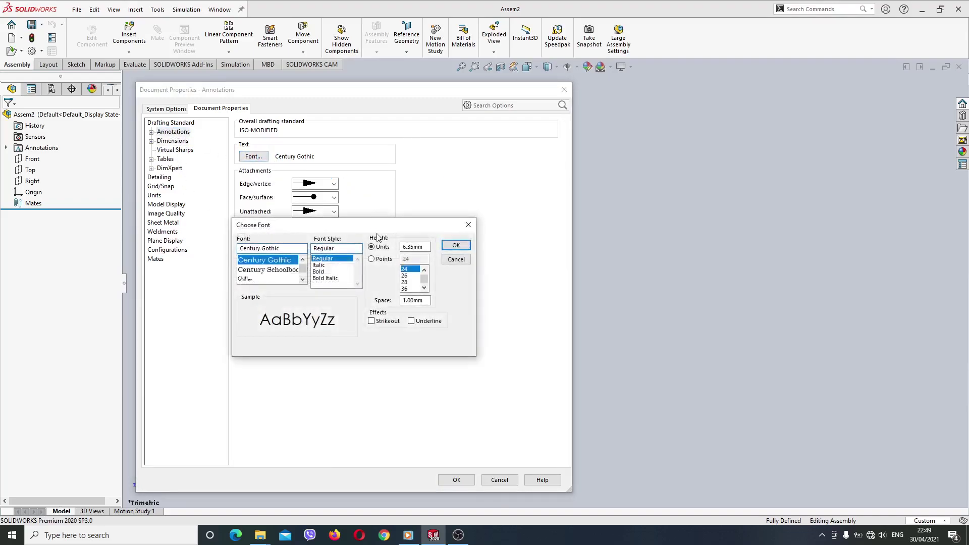
left_click(372, 259)
left_click(424, 270)
left_click(424, 270)
scroll(411, 285, "up", 1)
left_click(407, 286)
left_click(456, 245)
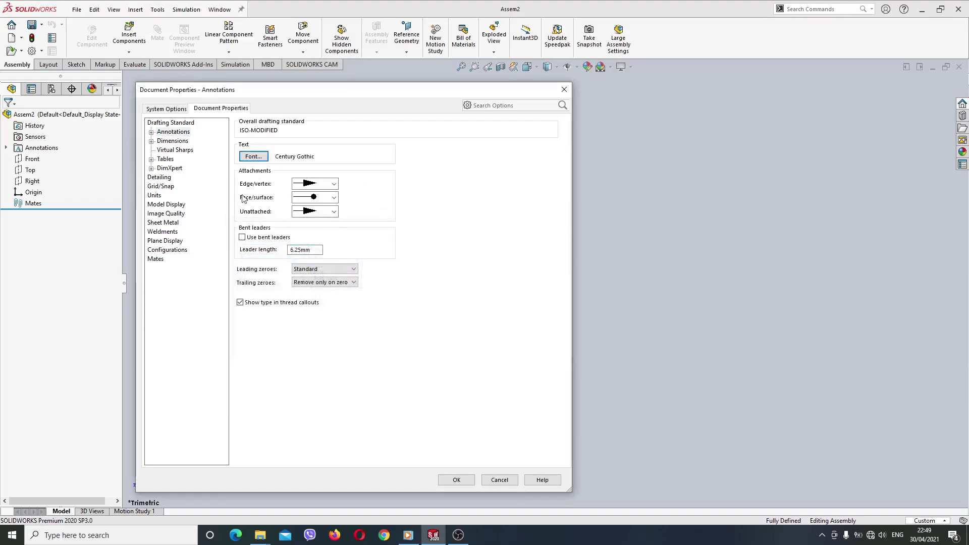
- Set the font height for tables to 16 points
left_click(166, 159)
left_click(254, 155)
left_click(404, 269)
left_click(424, 270)
left_click(424, 270)
left_click(424, 270)
left_click(424, 270)
left_click(406, 269)
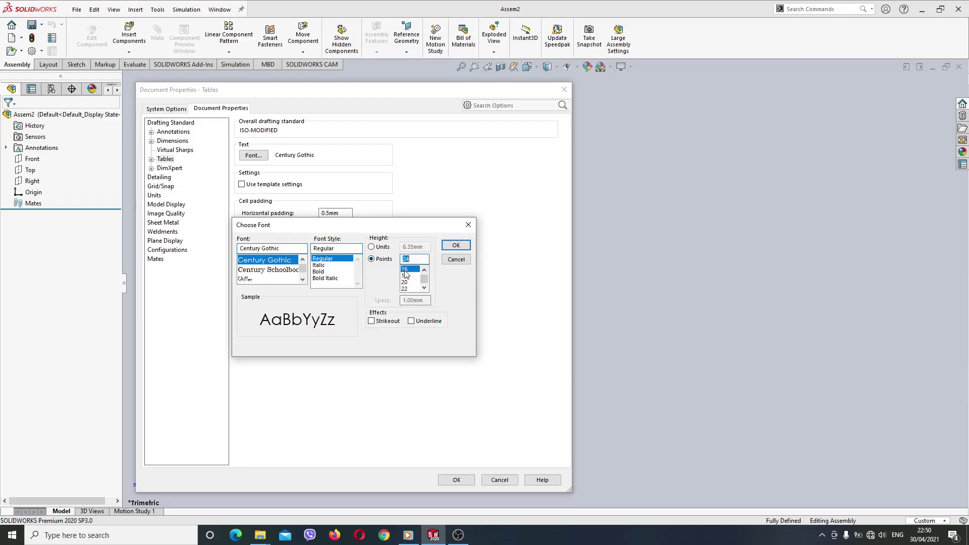
left_click(456, 245)
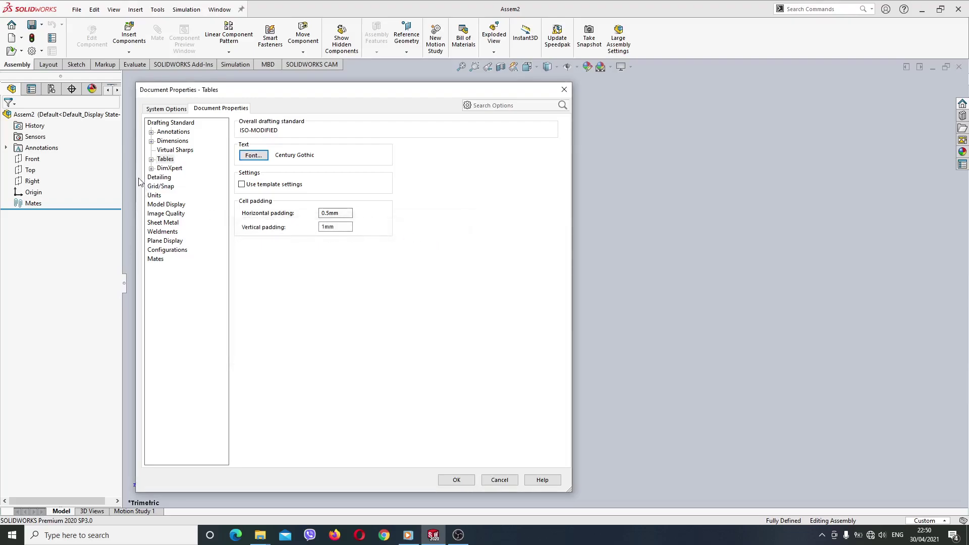
- Review the table, dimension and annotation subcategories plus the Detailing and Plane Display settings, and apply the document properties
left_click(151, 159)
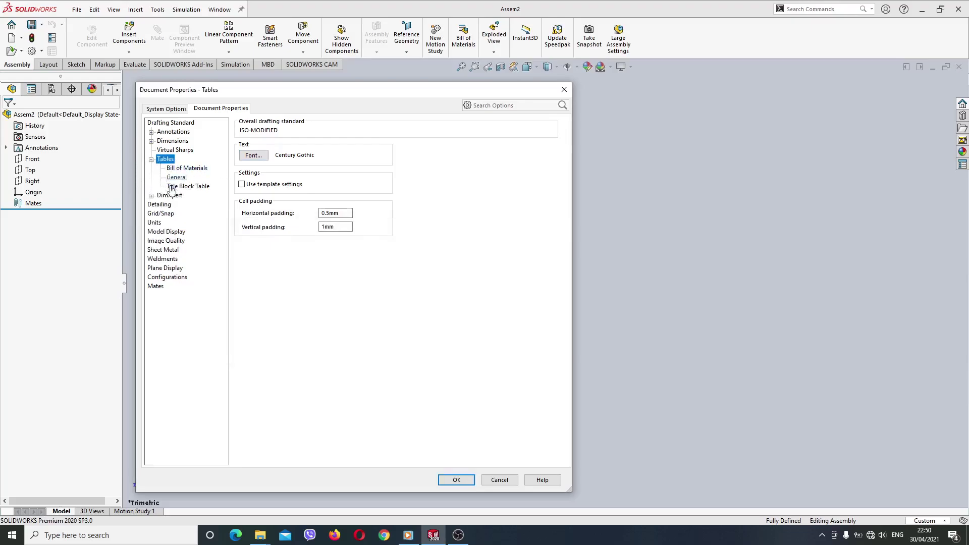
left_click(151, 141)
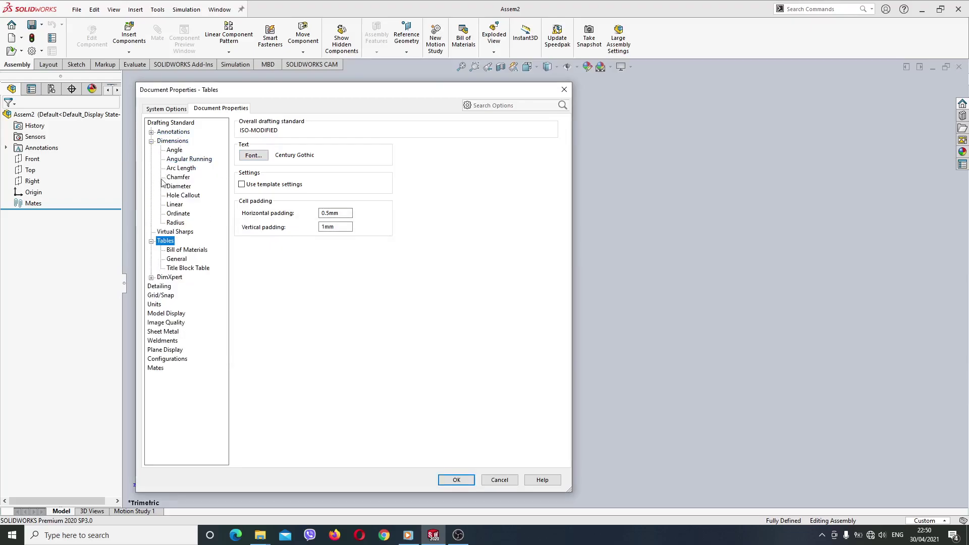
left_click(151, 141)
left_click(152, 132)
left_click(151, 132)
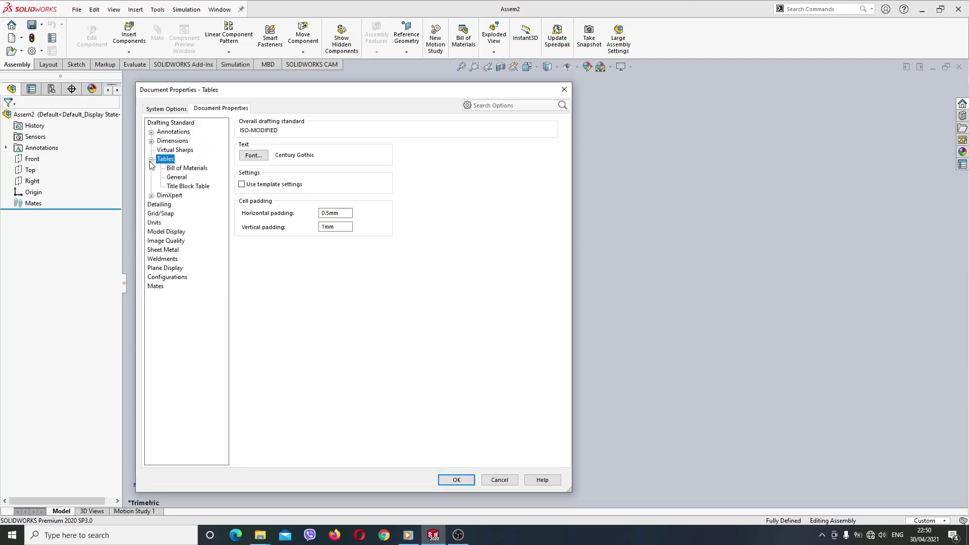
left_click(151, 160)
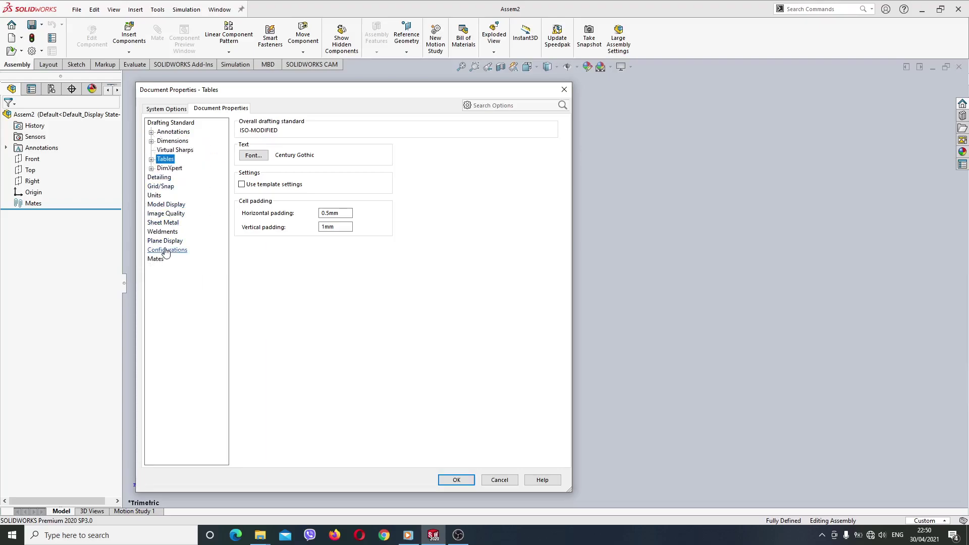
left_click(162, 178)
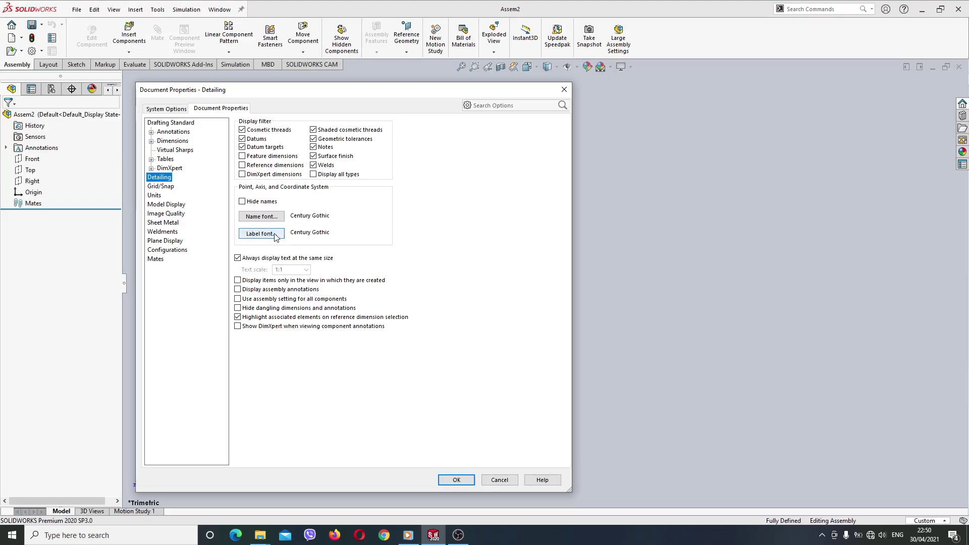
left_click(167, 242)
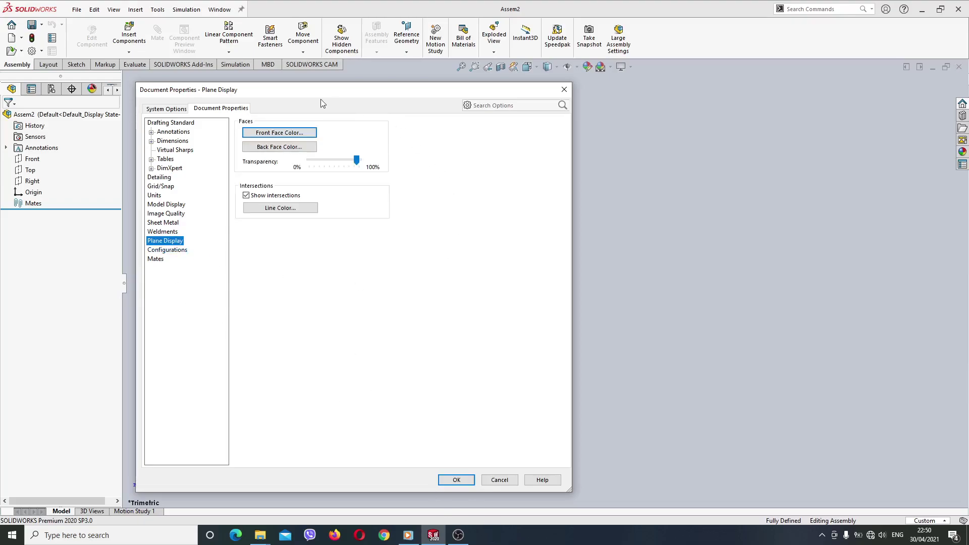
left_click(455, 478)
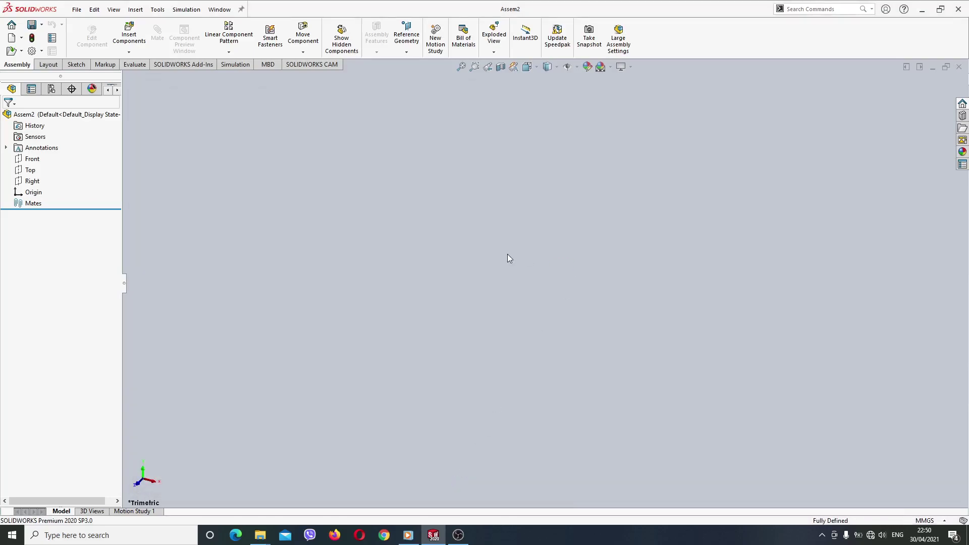
- Turn on the visibility of planes in the assembly's graphics area
left_click(556, 67)
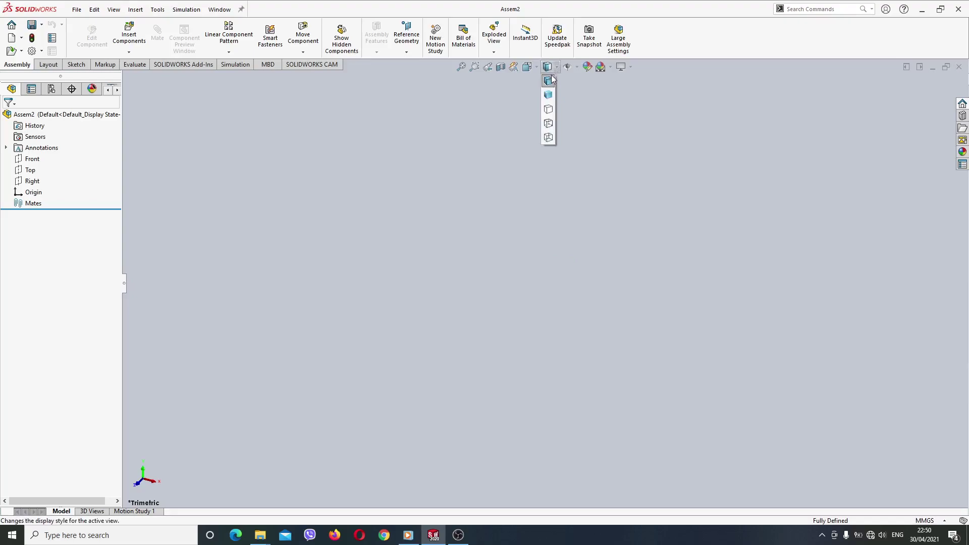
left_click(572, 67)
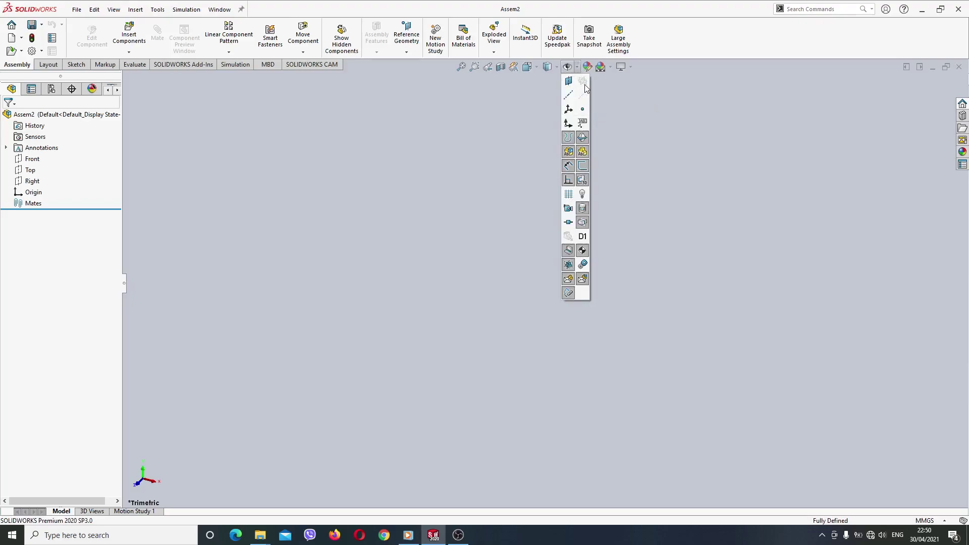
left_click(566, 139)
left_click(569, 80)
left_click(430, 130)
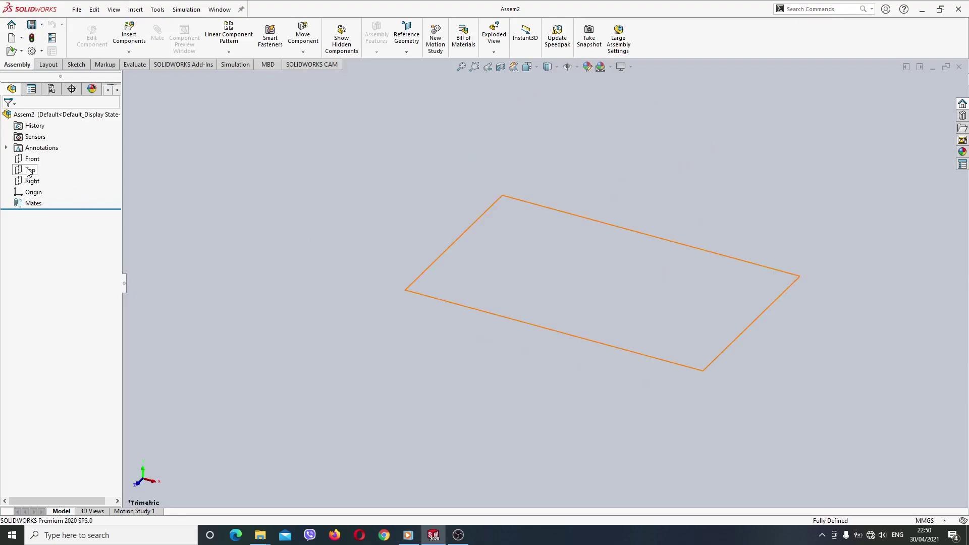
- Turn off the visibility of planes and check the remaining item visibility options
left_click(567, 67)
left_click(571, 81)
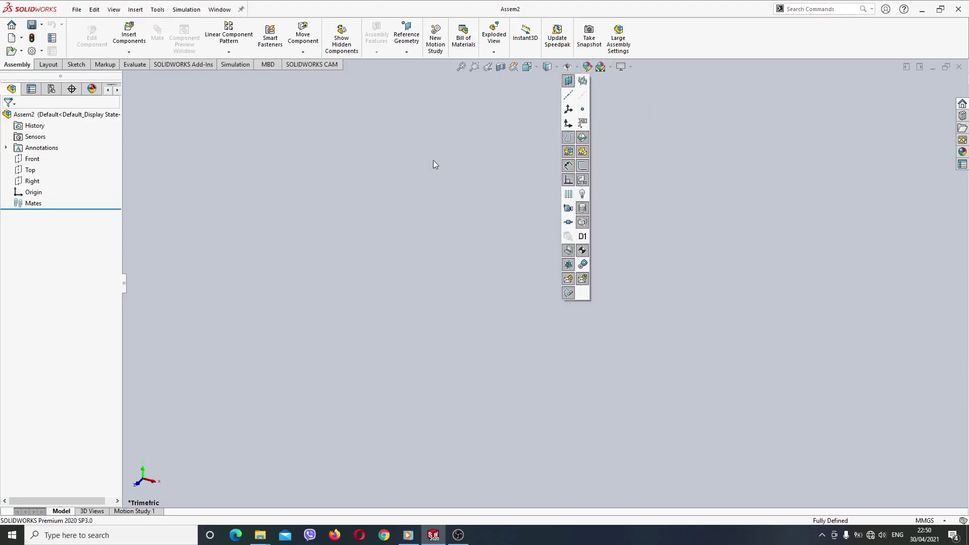
left_click(576, 68)
left_click(568, 81)
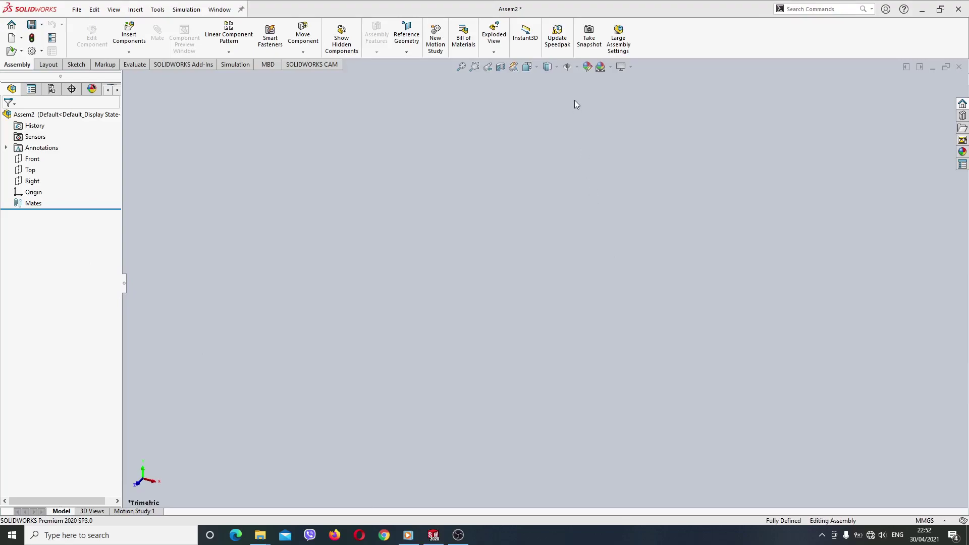
left_click(578, 69)
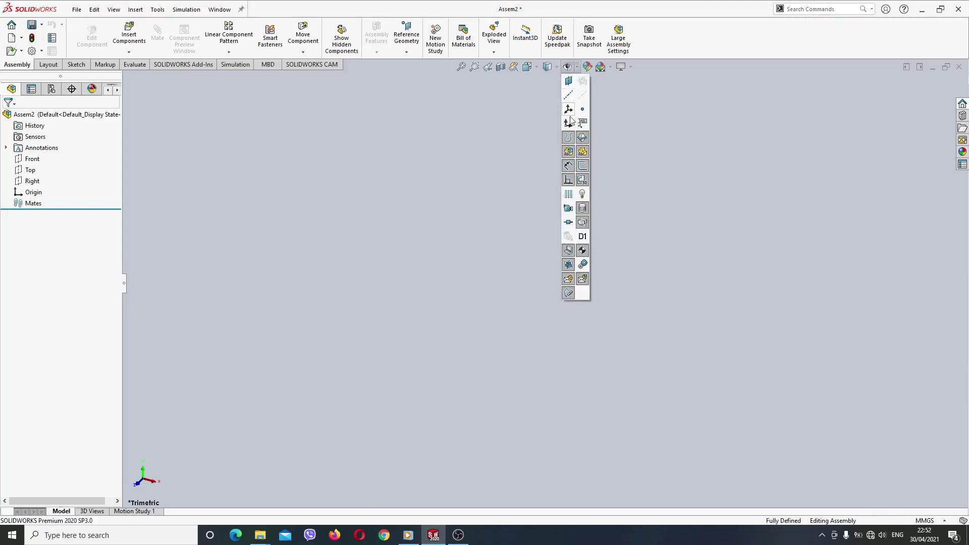
left_click(290, 227)
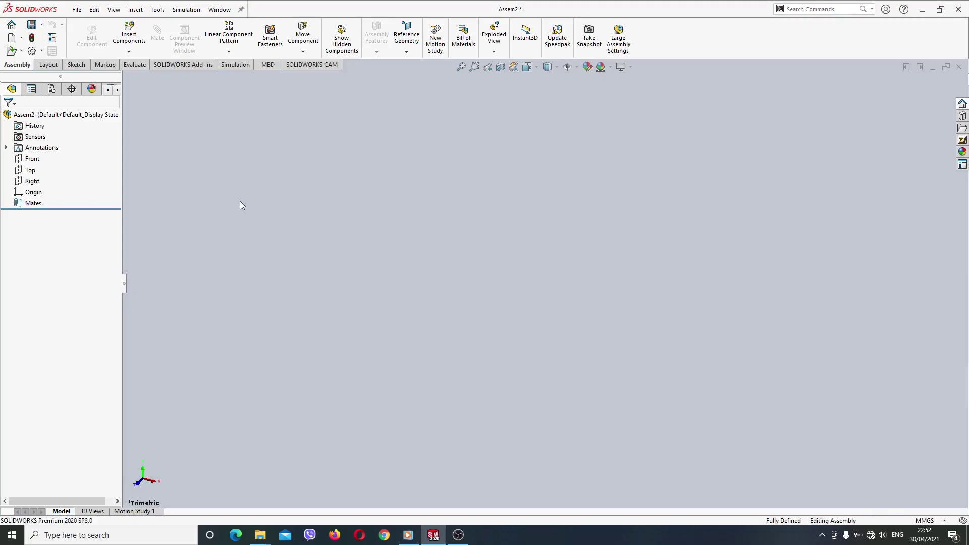
left_click(129, 35)
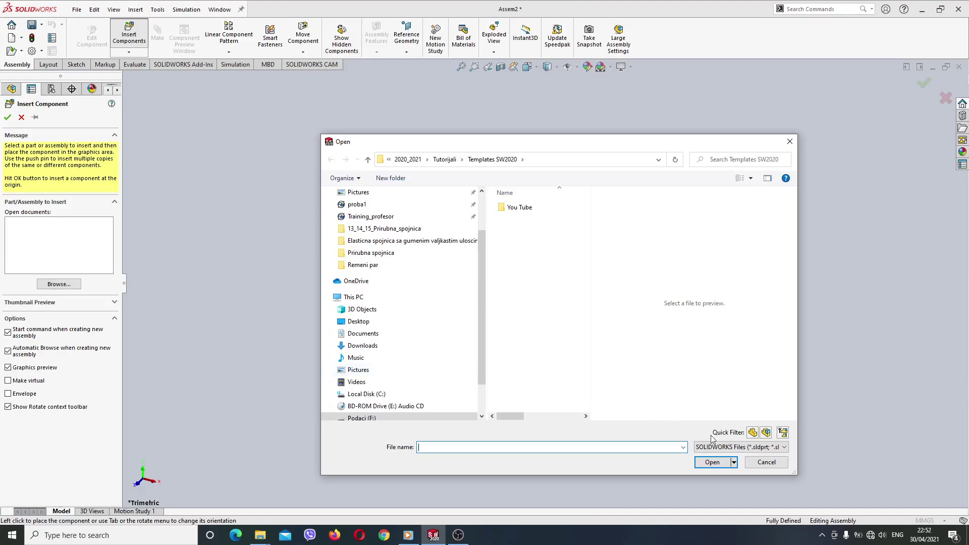
left_click(757, 468)
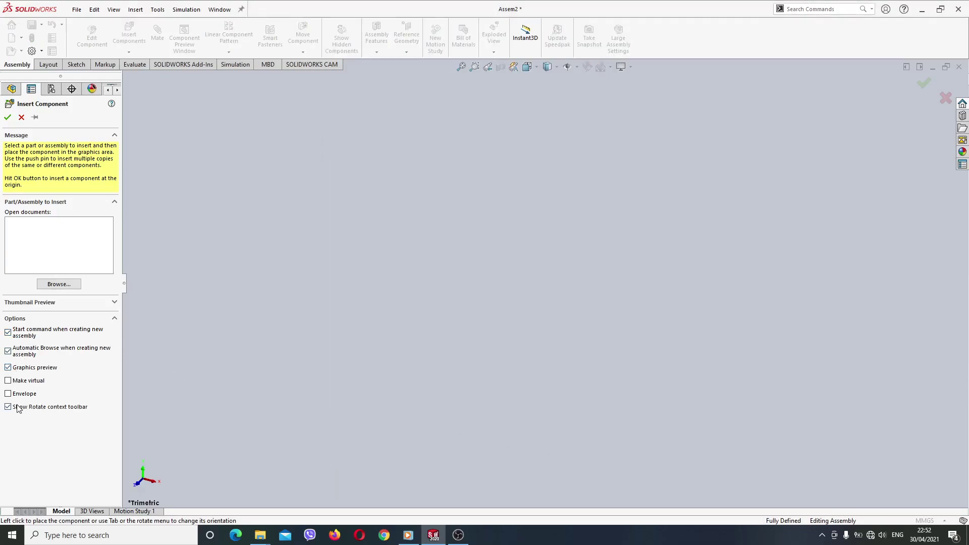
left_click(22, 117)
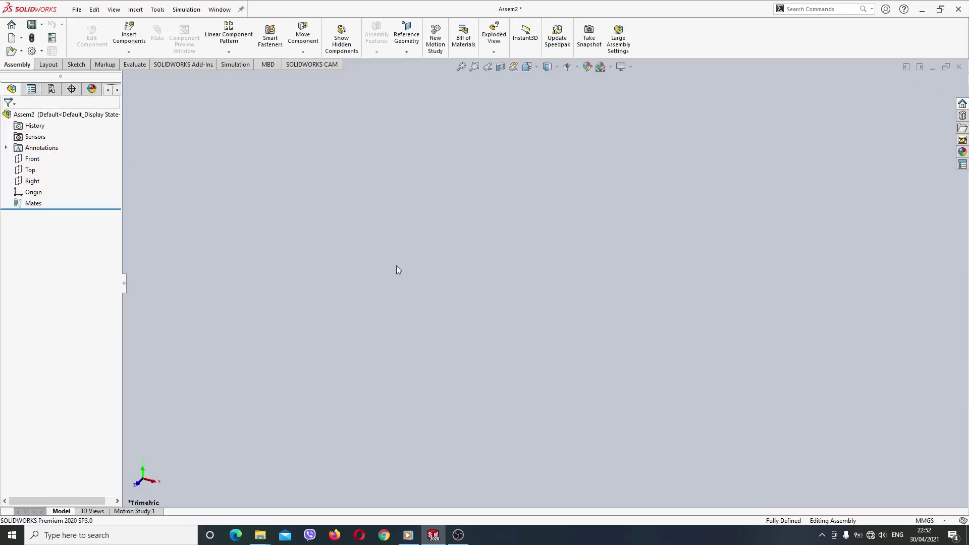
- Start saving the assembly under a new name with the file type Assembly Templates (*.asmdot)
left_click(41, 24)
left_click(46, 37)
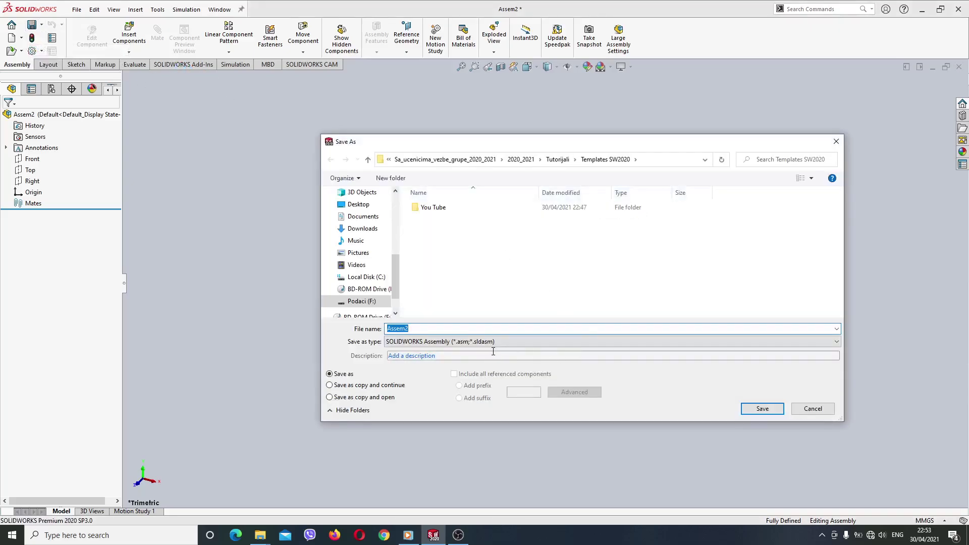
left_click(495, 343)
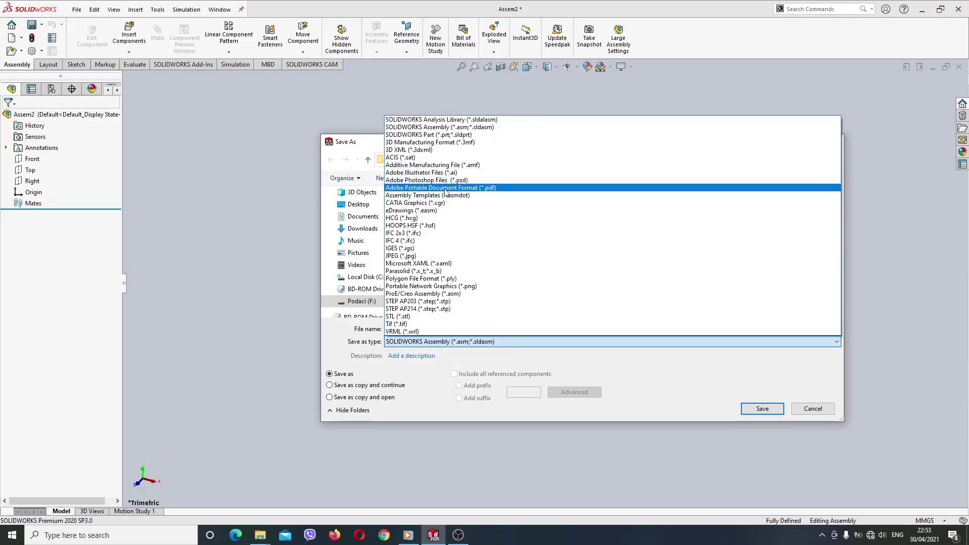
left_click(446, 196)
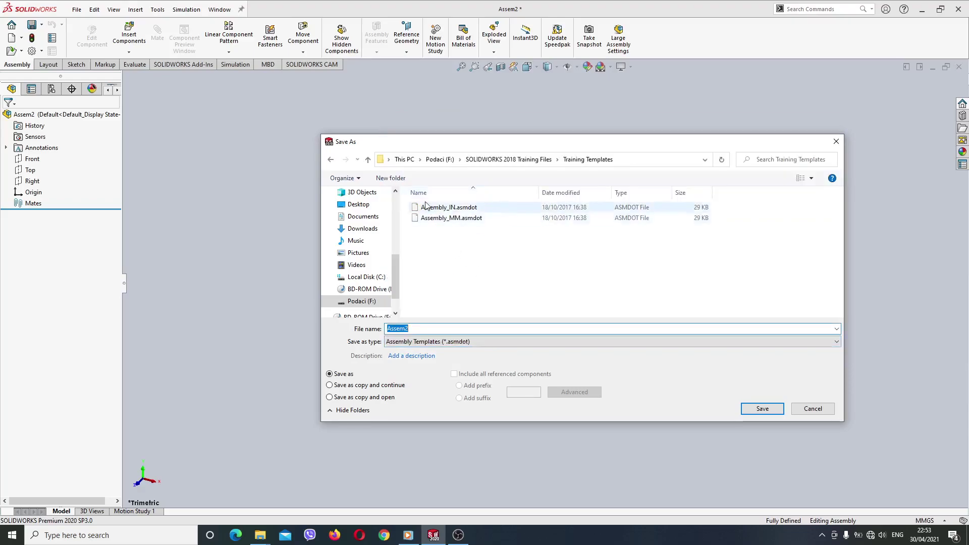
- Browse the save location to the Podaci (F:) drive and open Skolska_2020_2021 > Nastavni_materijal
left_click(434, 162)
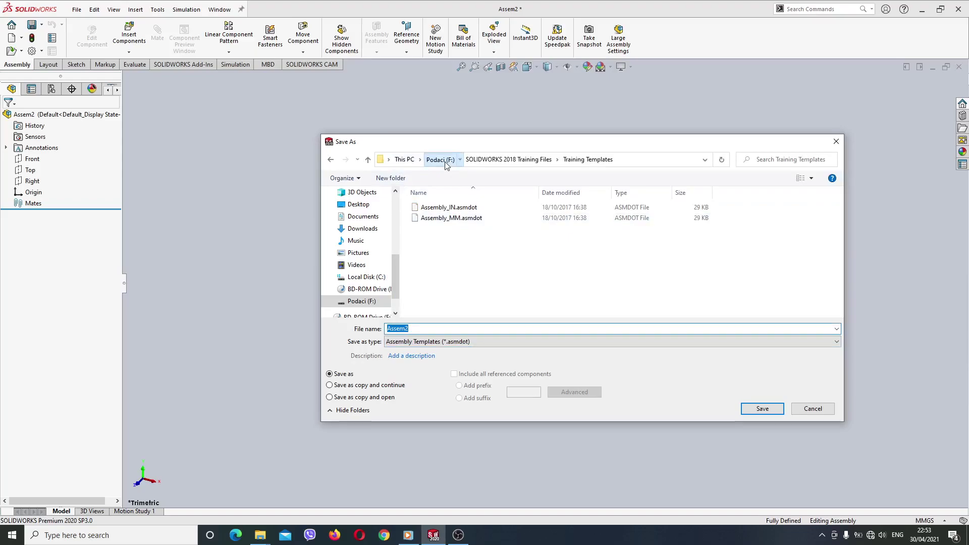
scroll(442, 263, "down", 6)
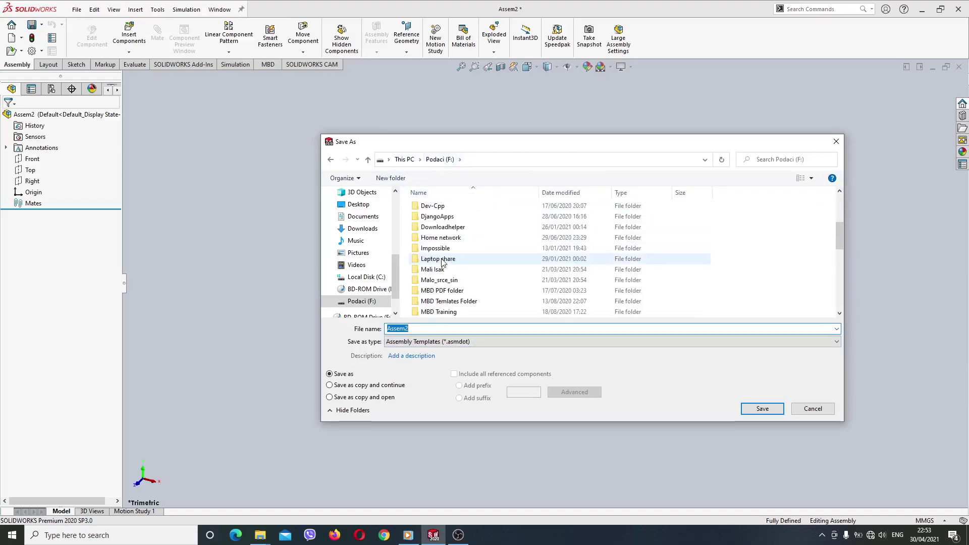
scroll(458, 284, "down", 2)
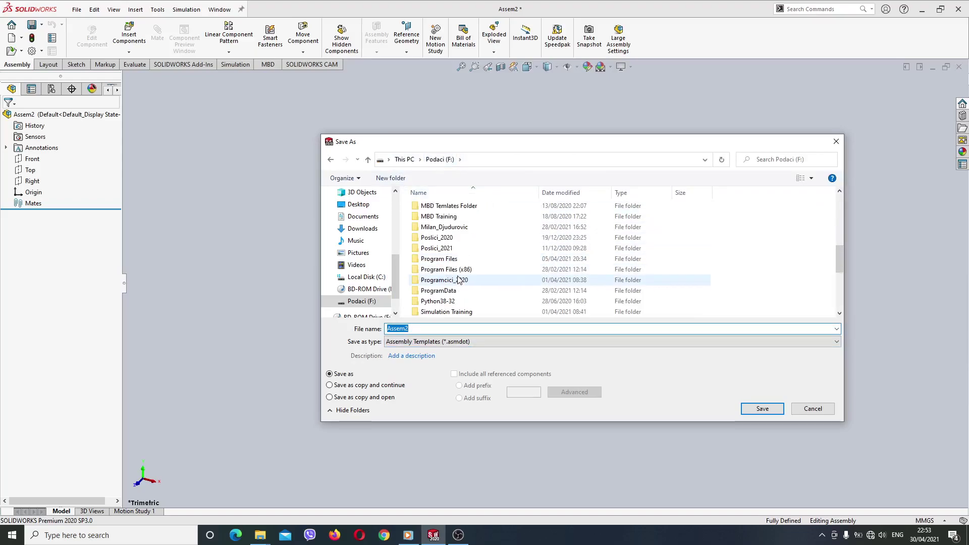
left_click(456, 291)
double_click(455, 291)
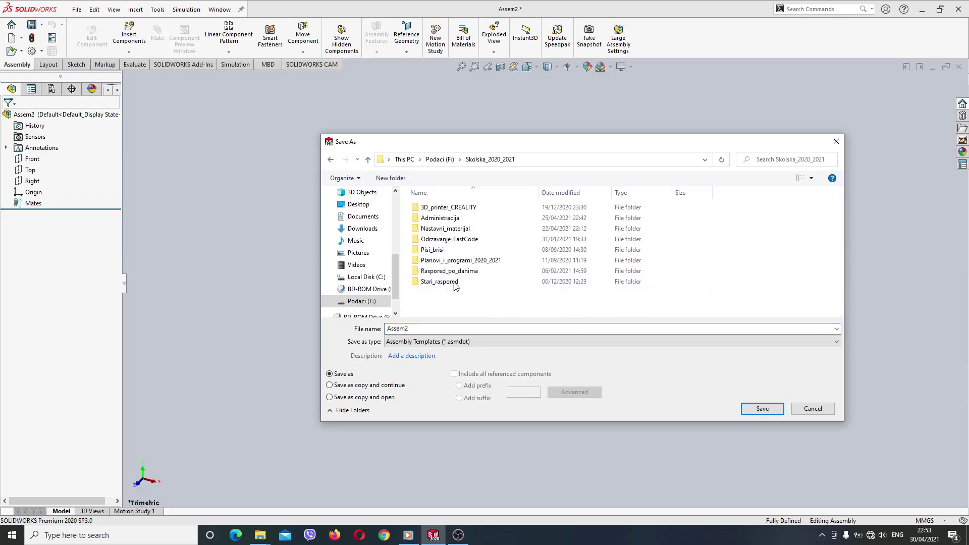
left_click(447, 230)
double_click(447, 230)
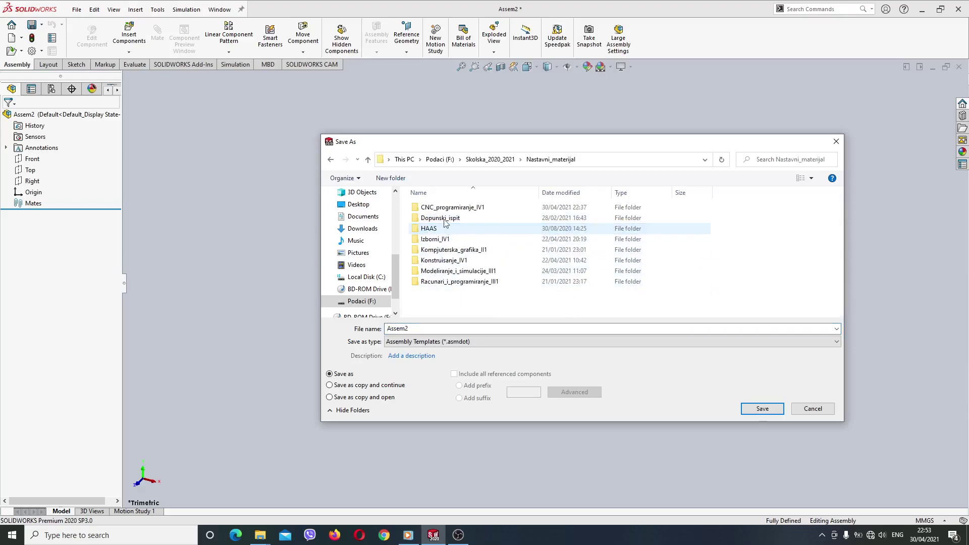
- Choose Modeliranje_i_simulacije_III1 > Sa_ucenicima_vezbe_grupe_2020_2021 > 2020_2021 > Tutorijali > Templates SW2020 as the destination folder
left_click(454, 271)
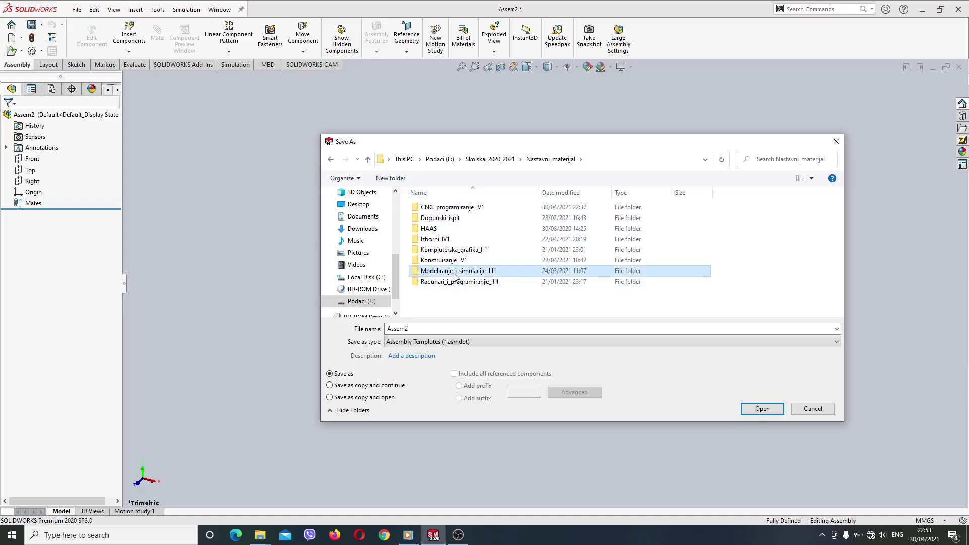
double_click(454, 271)
double_click(449, 230)
left_click(437, 210)
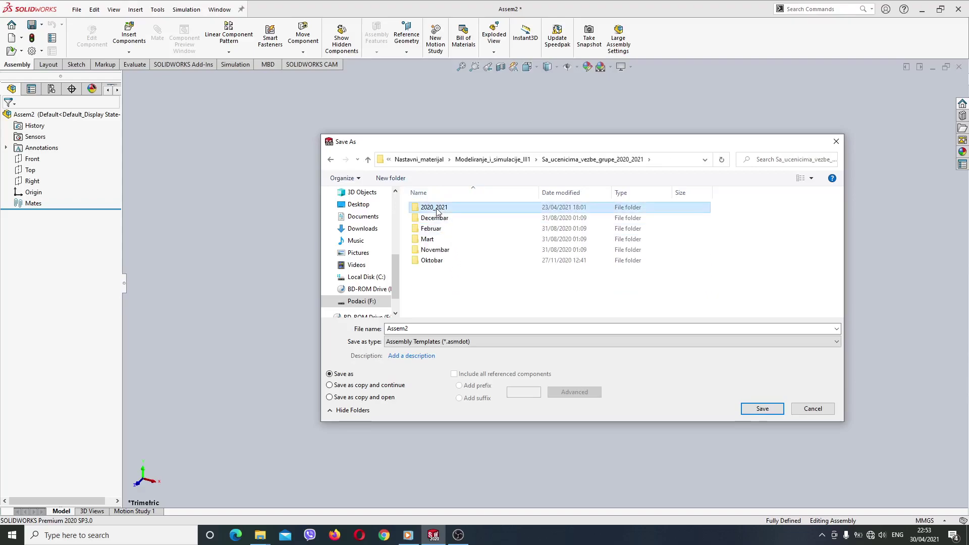
double_click(437, 211)
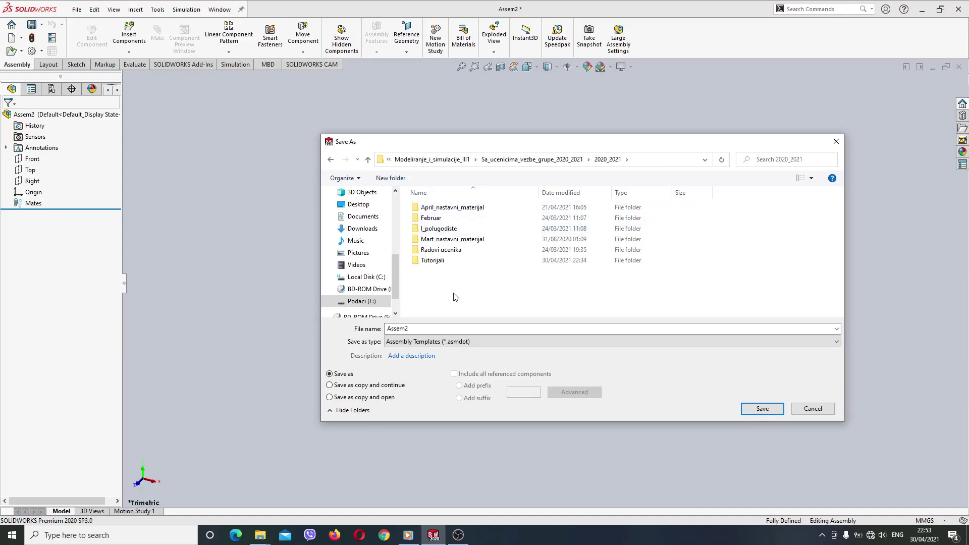
left_click(437, 260)
double_click(437, 259)
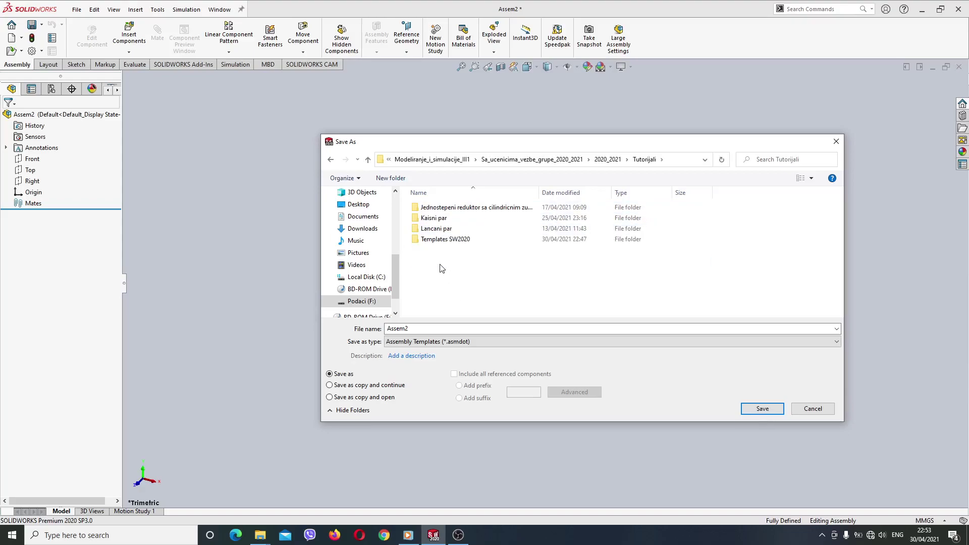
left_click(439, 239)
double_click(439, 239)
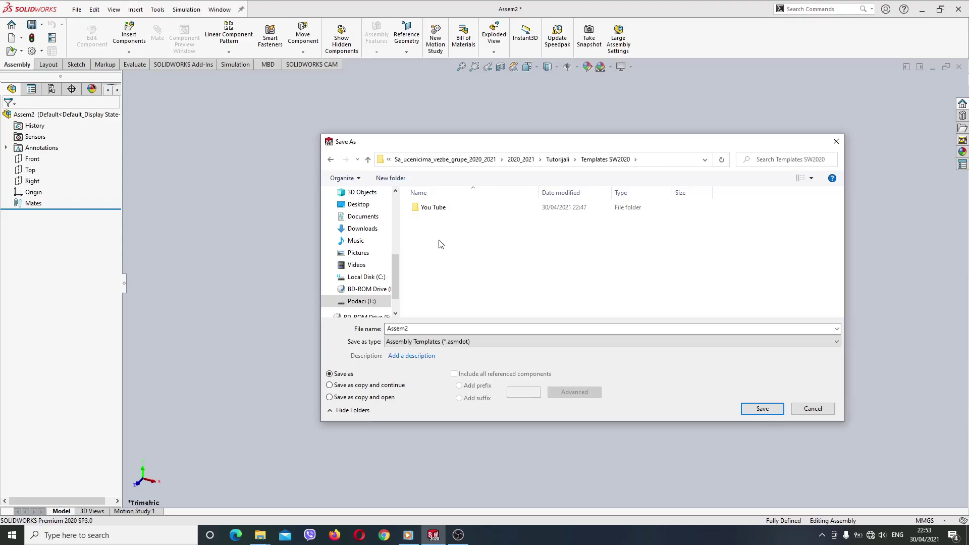
- Name the template Assem_mm_2021, save it in the Templates SW2020 folder and close the document
double_click(442, 327)
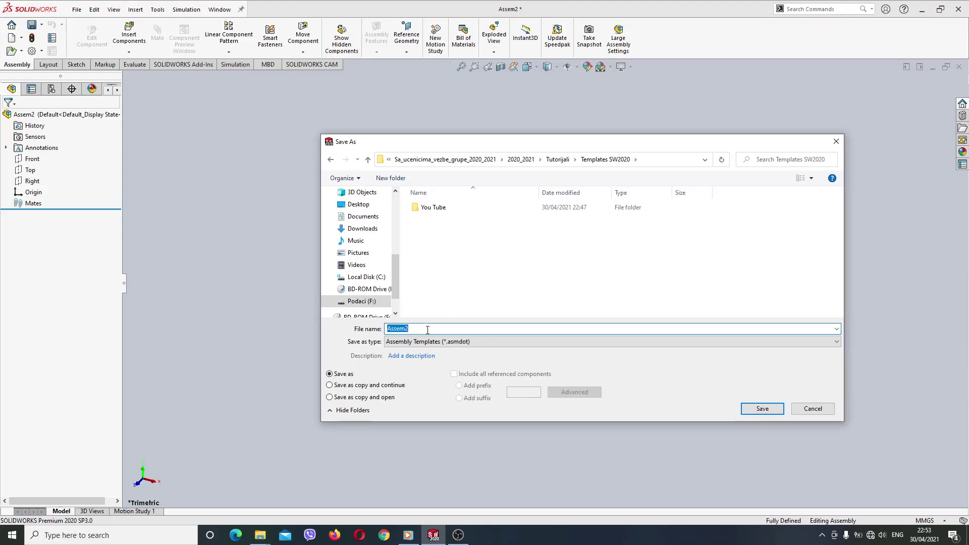
left_click(430, 328)
left_click(424, 355)
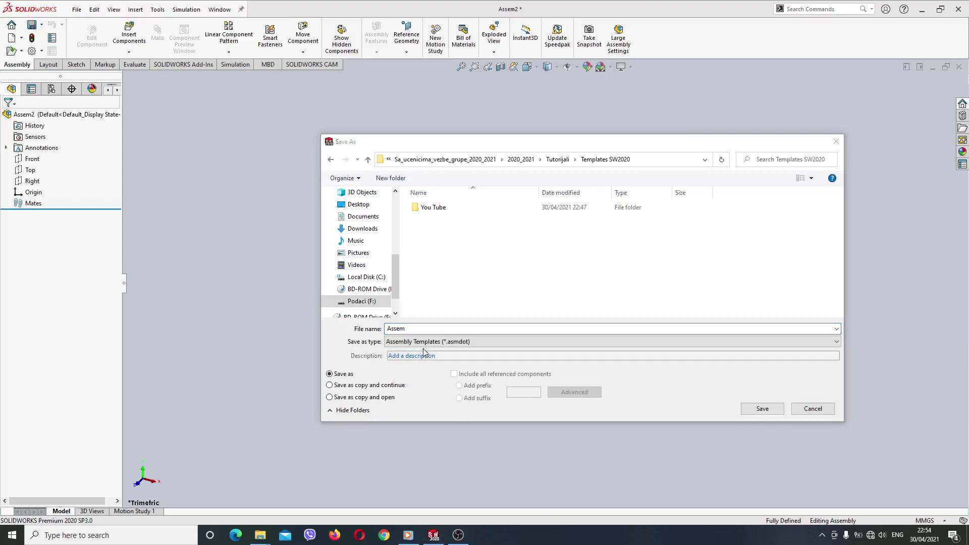
left_click(420, 329)
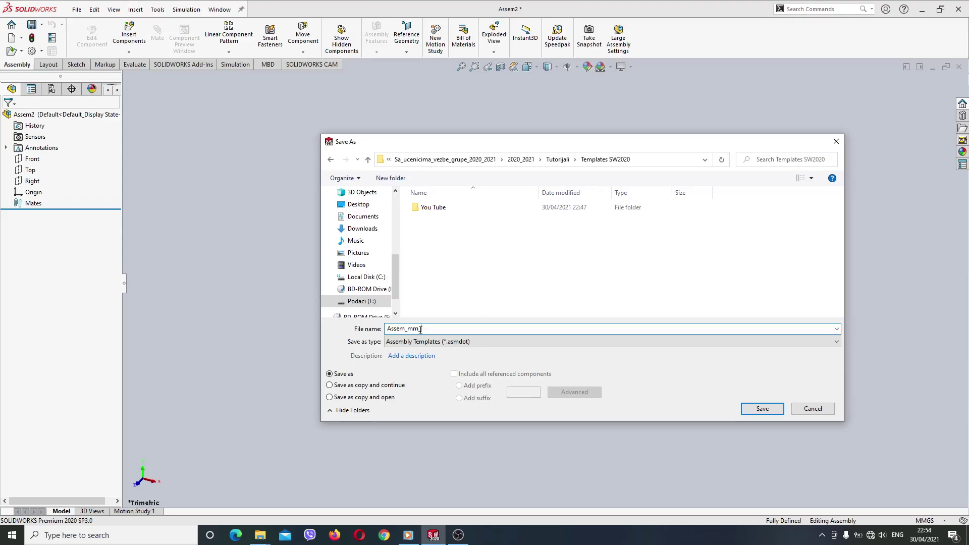
type("2")
left_click(539, 538)
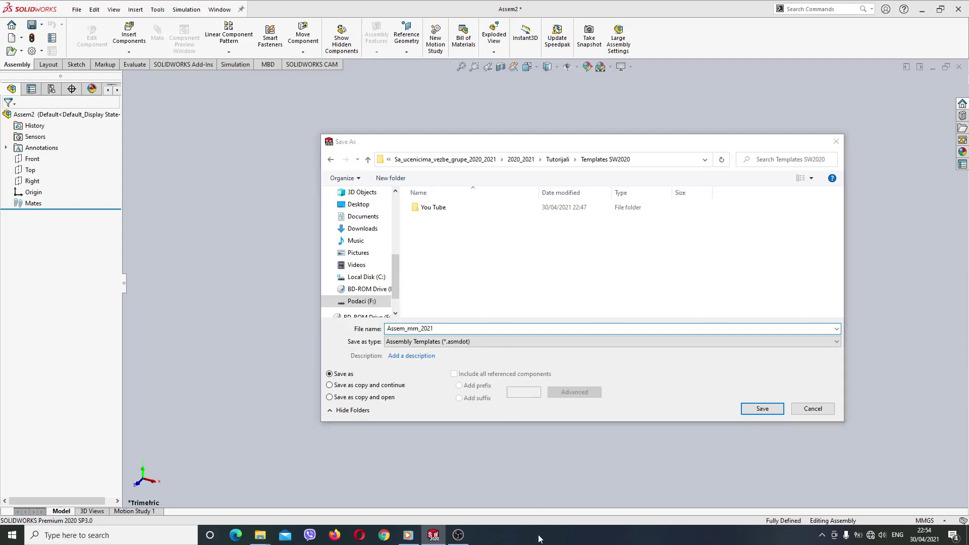
left_click(762, 409)
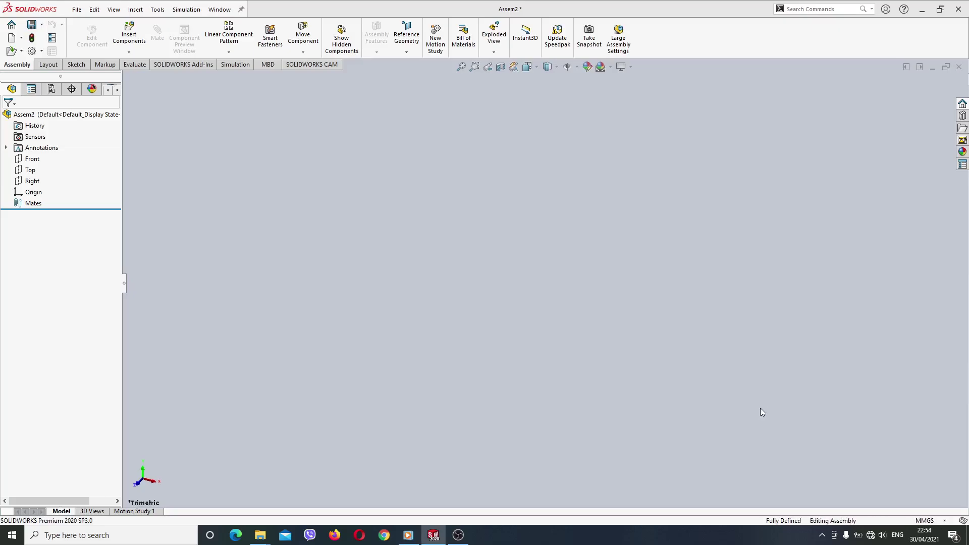
left_click(959, 67)
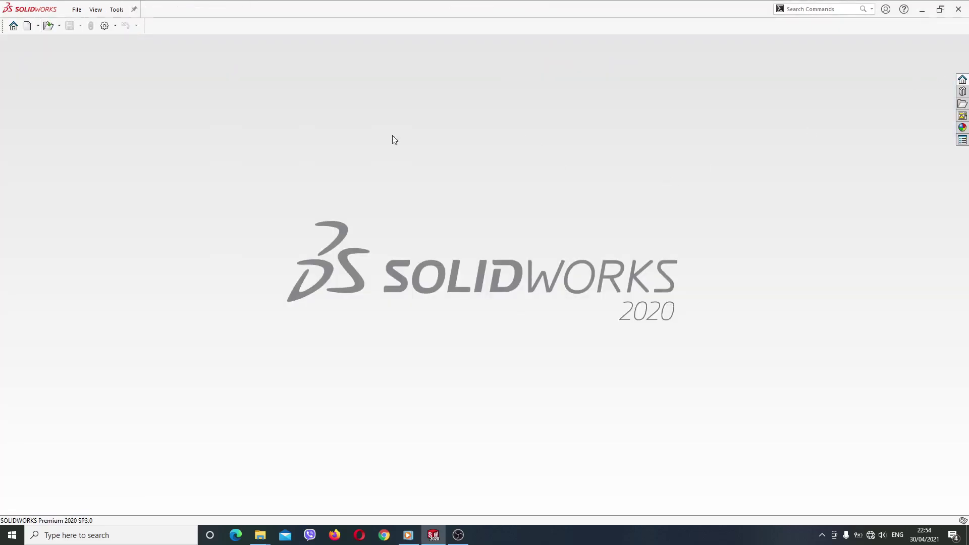
- Remove the F:\Skolska_2020_2021 folder from the Document Templates file locations and accept the system options
left_click(105, 26)
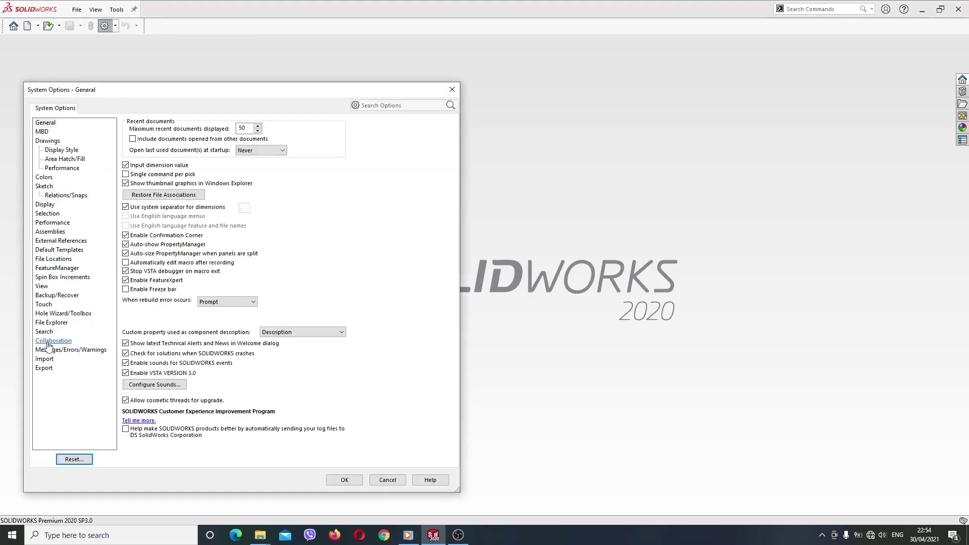
left_click(54, 259)
left_click(59, 249)
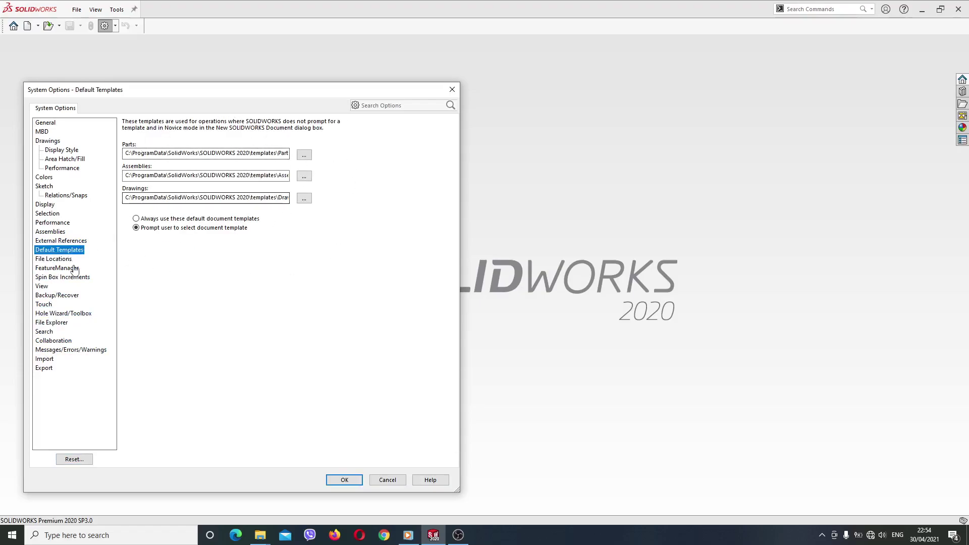
left_click(54, 259)
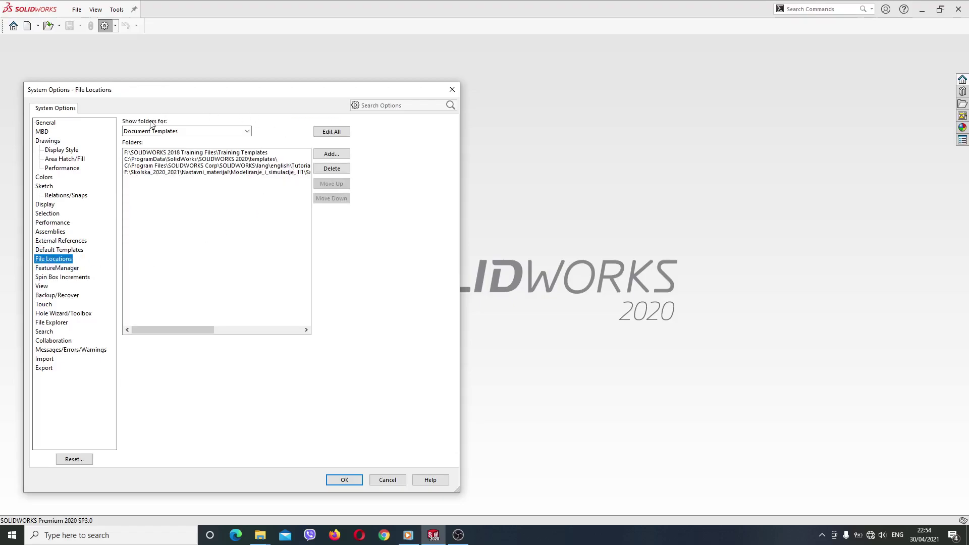
left_click(202, 173)
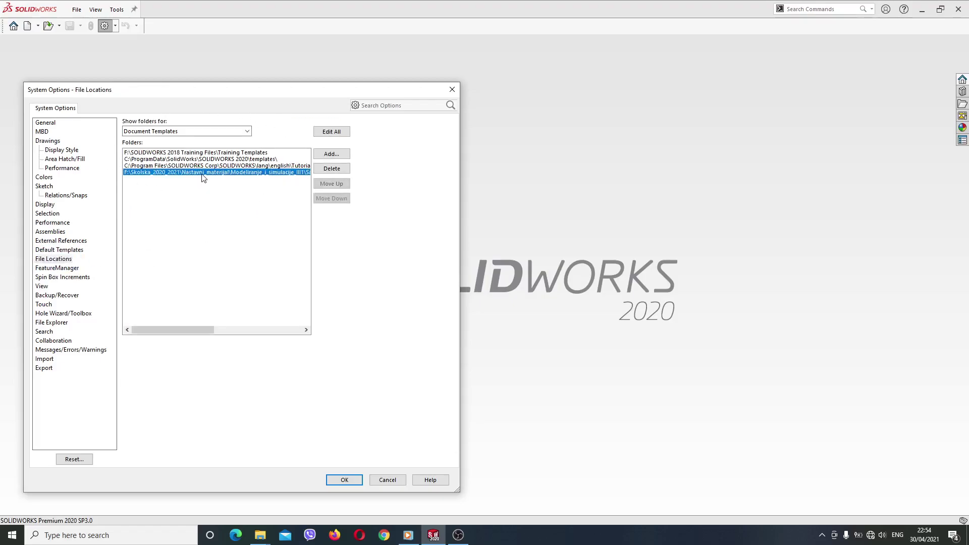
left_click(341, 170)
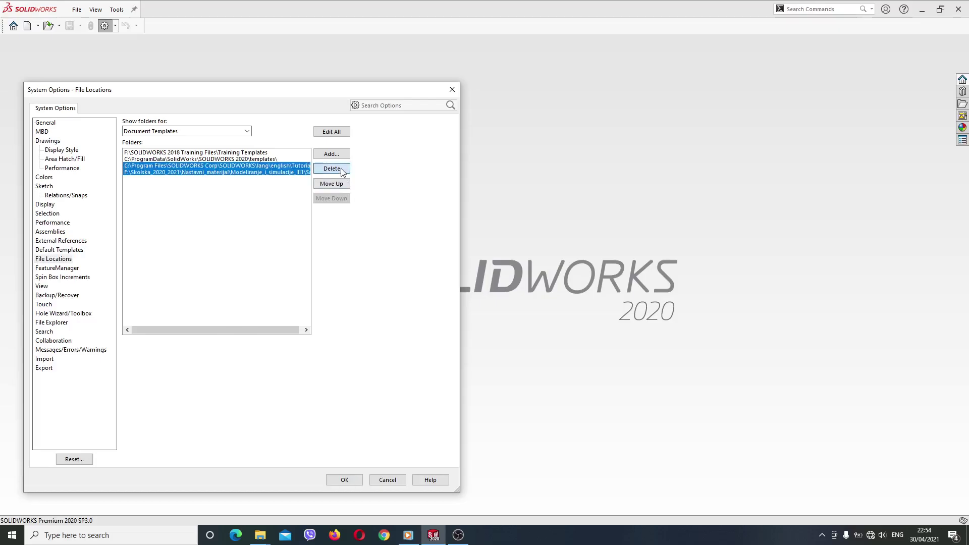
left_click(353, 482)
left_click(508, 290)
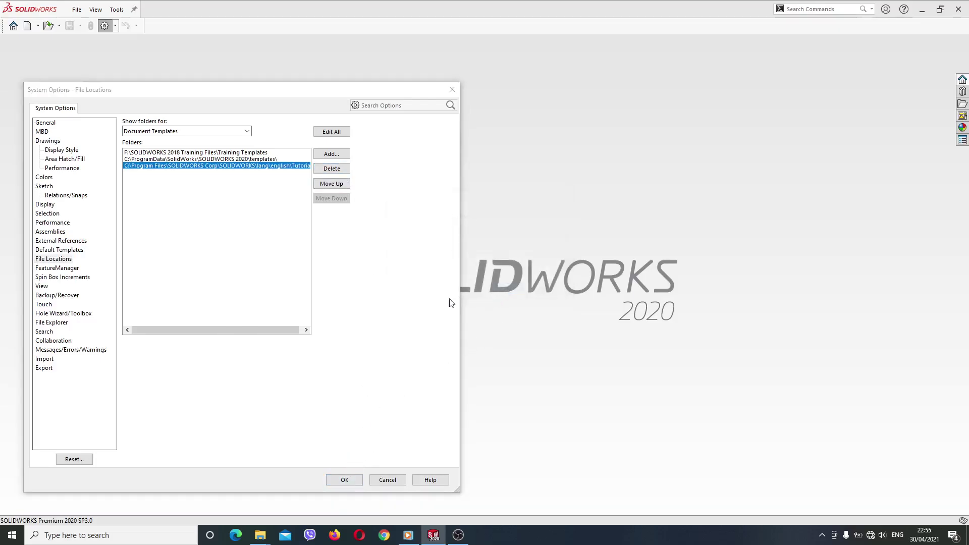
- Check the Templates, Training Templates and Tutorial groups offered for a new document, and cancel its creation
left_click(29, 26)
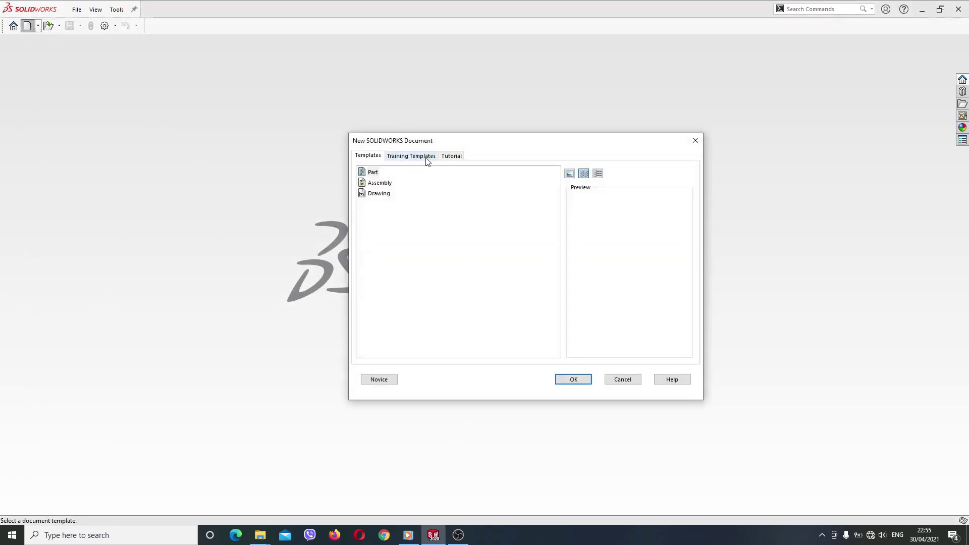
left_click(427, 158)
left_click(457, 158)
left_click(381, 158)
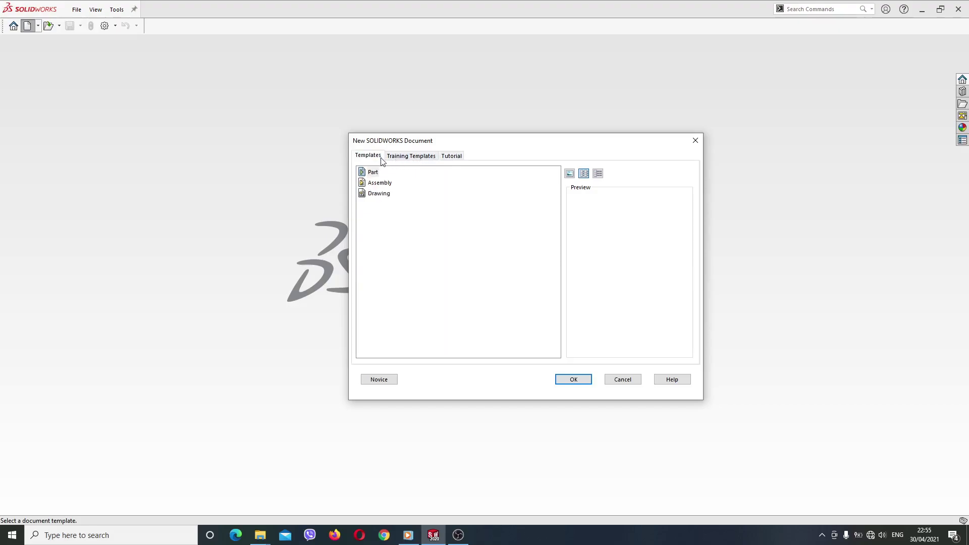
left_click(623, 379)
- Add the Templates SW2020 folder to the Document Templates file locations and accept the system options
left_click(104, 25)
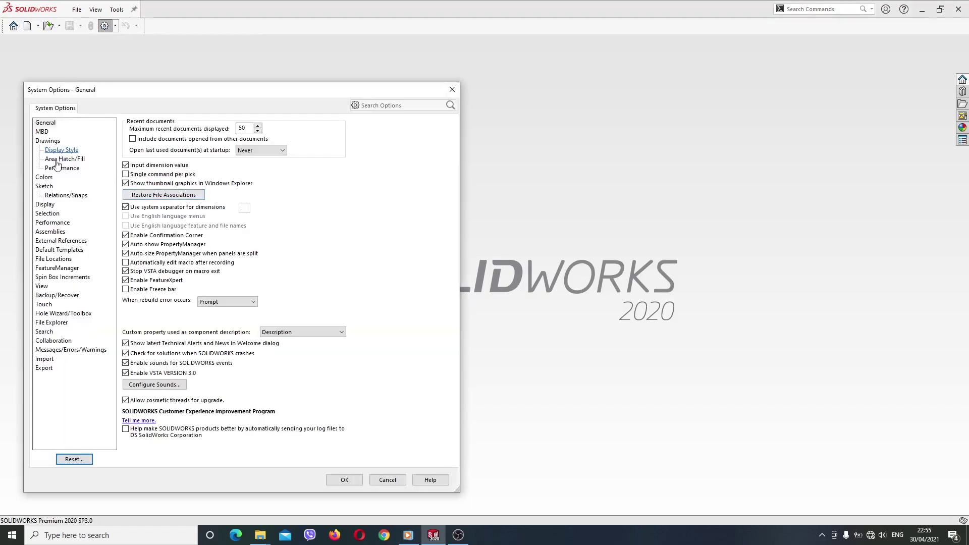
left_click(53, 259)
left_click(246, 132)
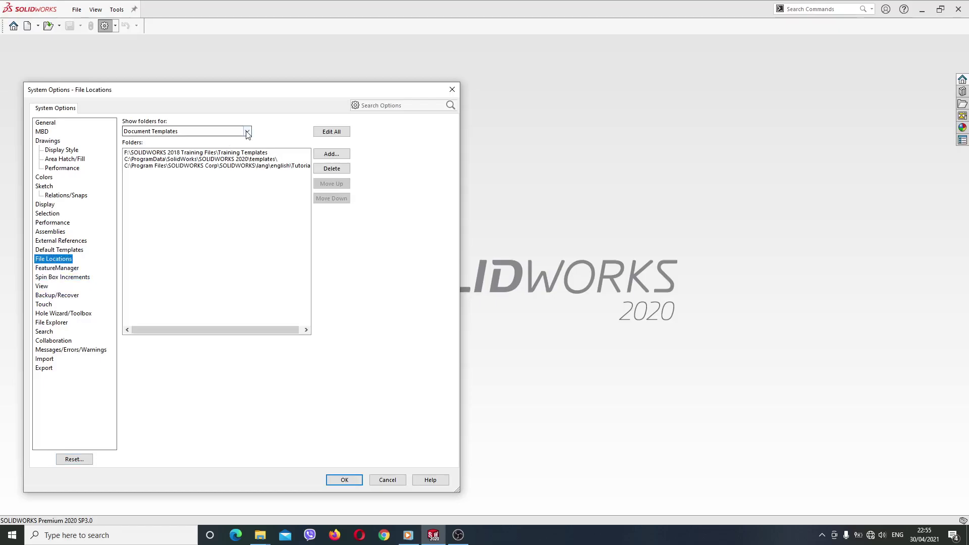
left_click(247, 132)
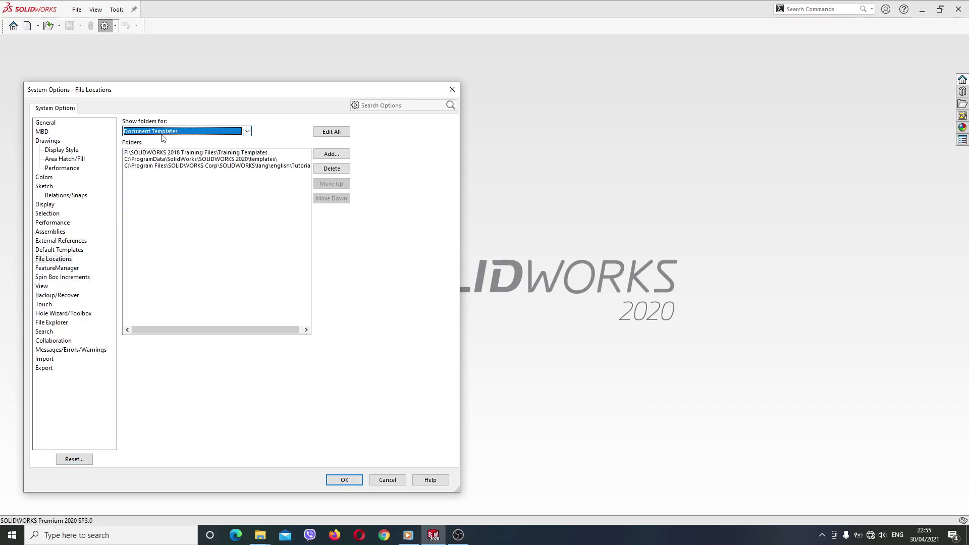
left_click(341, 156)
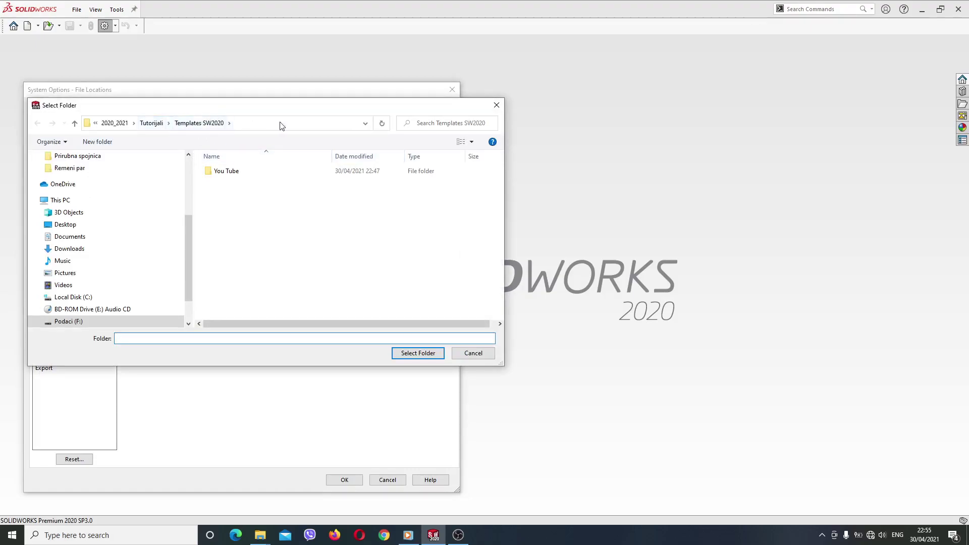
left_click_drag(503, 187, 566, 197)
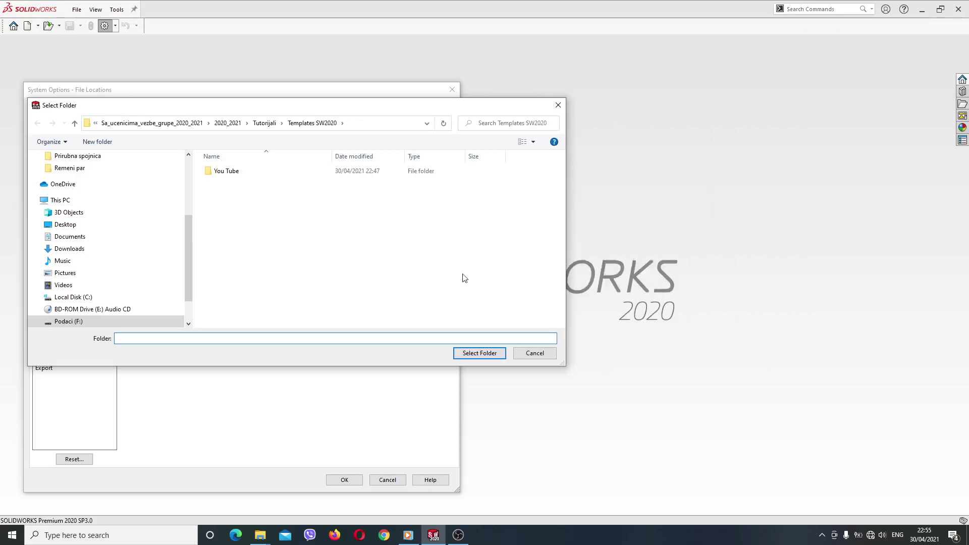
left_click(473, 354)
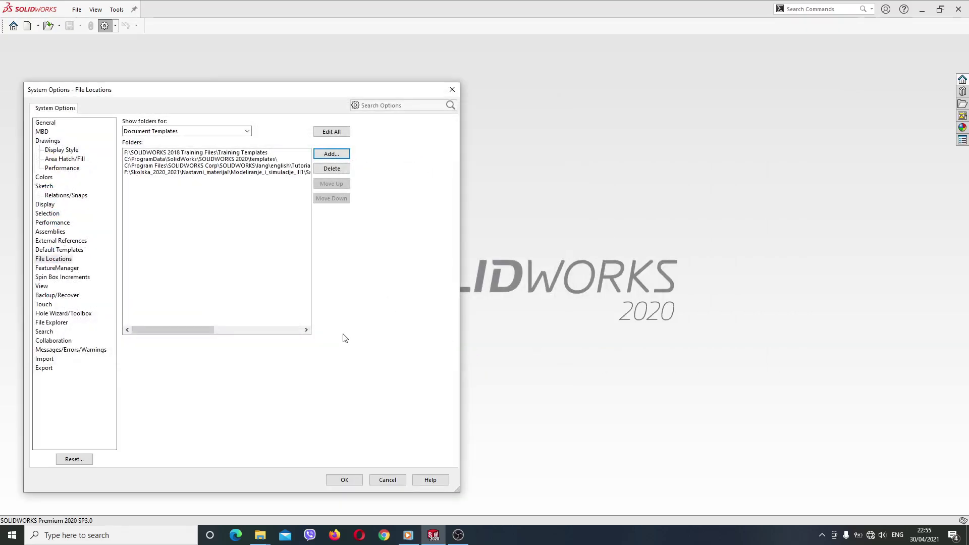
left_click(183, 173)
left_click(329, 184)
left_click(327, 198)
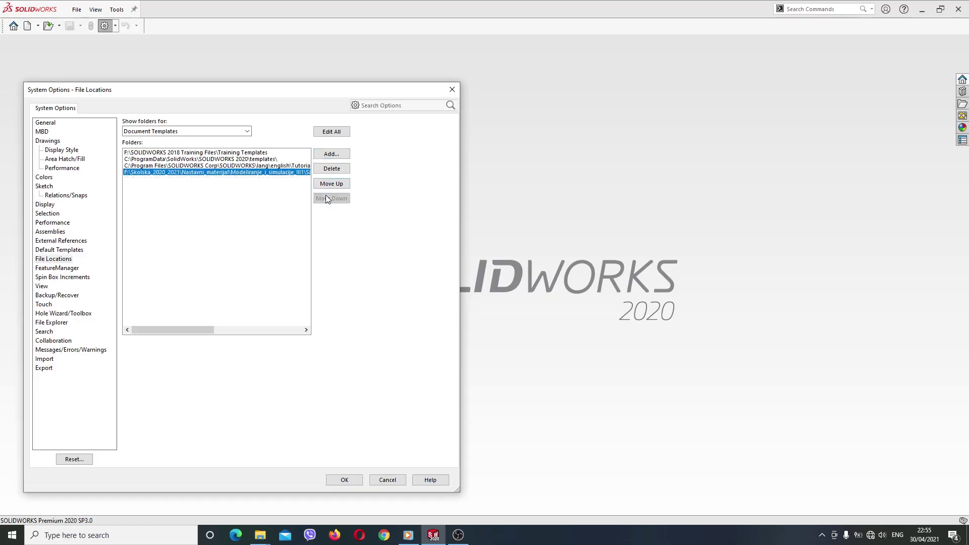
left_click(353, 478)
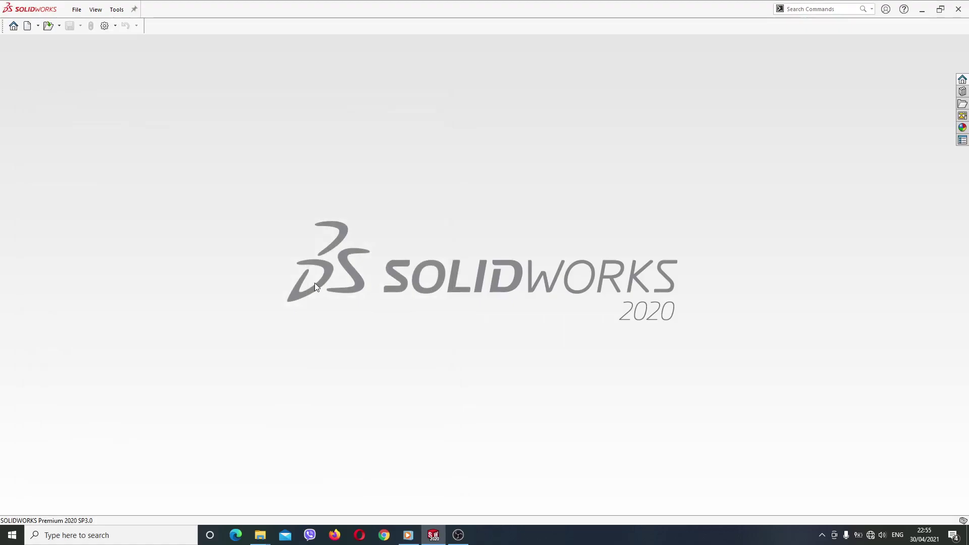
- Create a new assembly from the Assem_mm_2021 template in the Templates SW2020 group to test the template
left_click(28, 27)
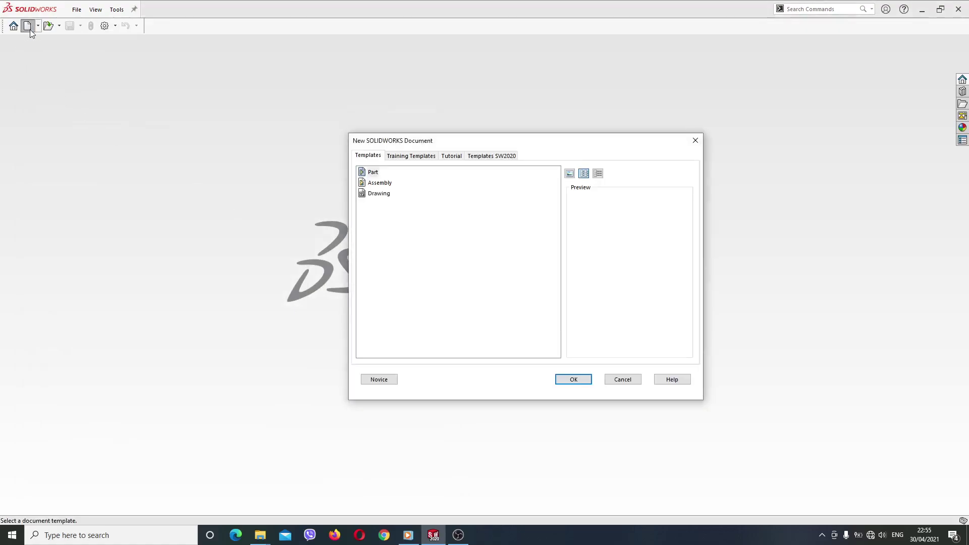
left_click(490, 156)
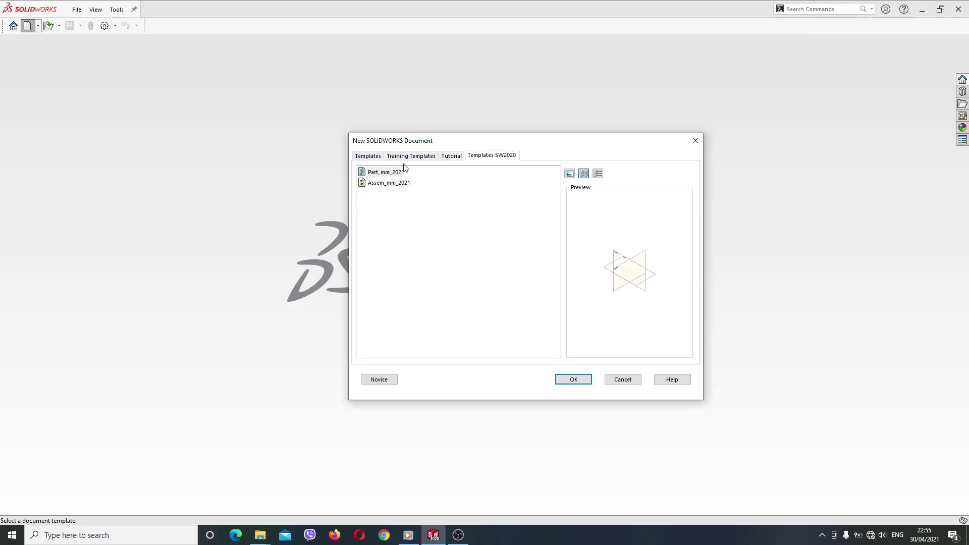
left_click(379, 184)
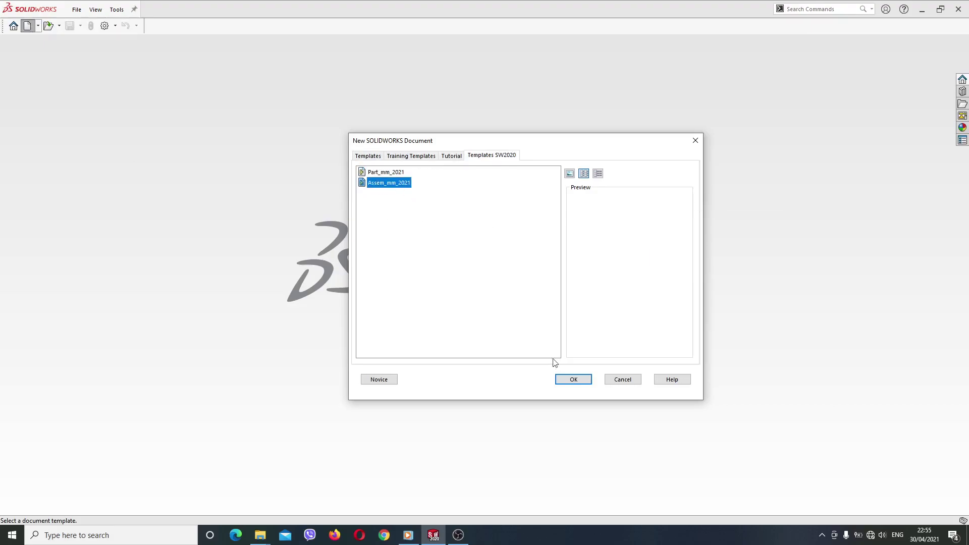
left_click(572, 382)
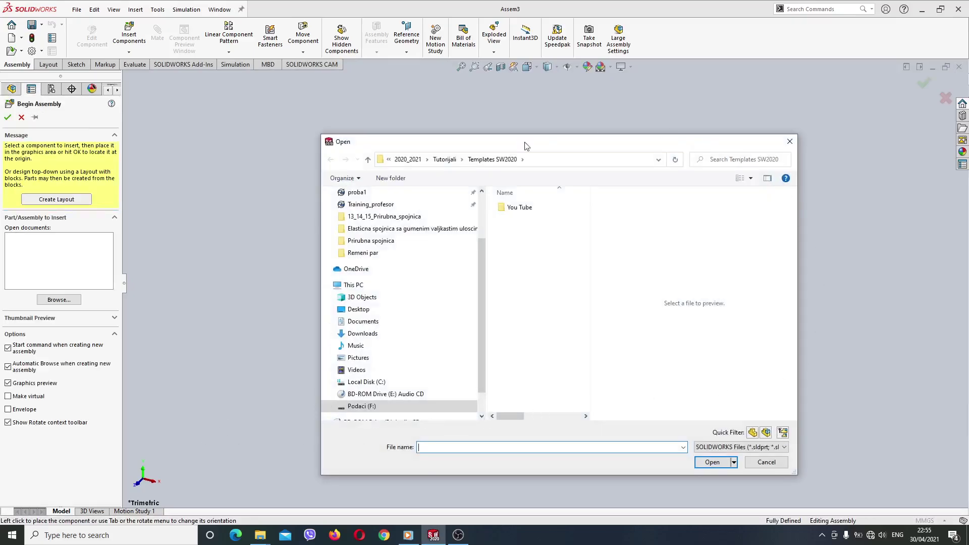
- Cancel the component selection and the Begin Assembly command, and close the empty test assembly
left_click(766, 462)
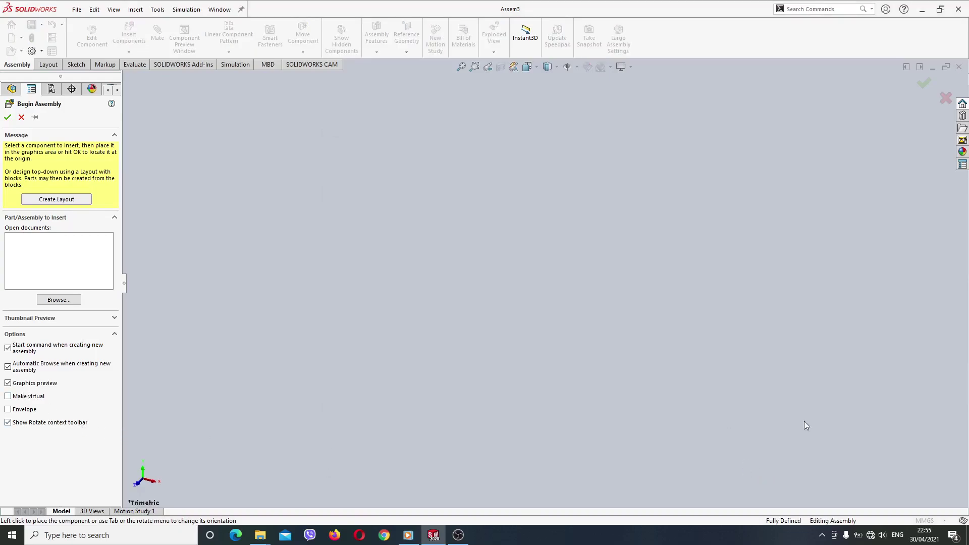
left_click(21, 117)
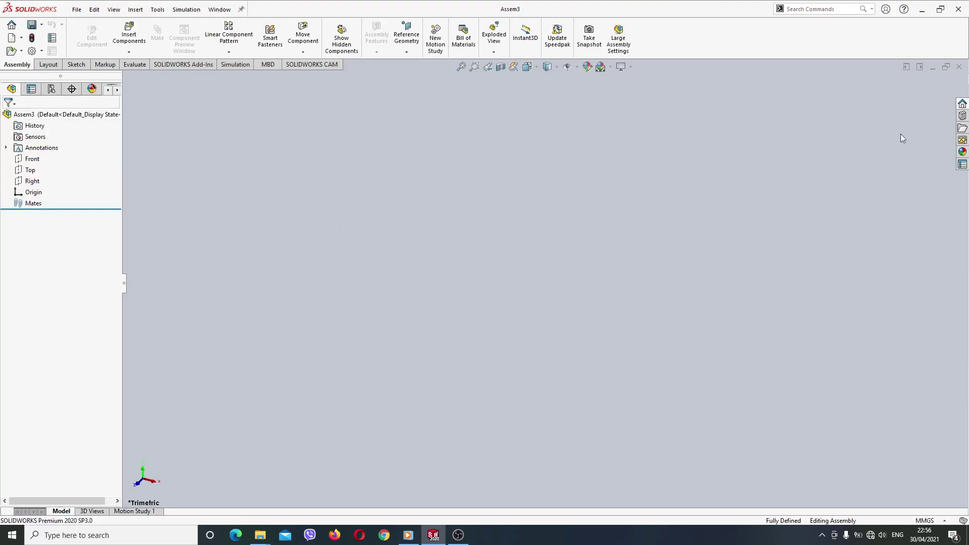
left_click(961, 68)
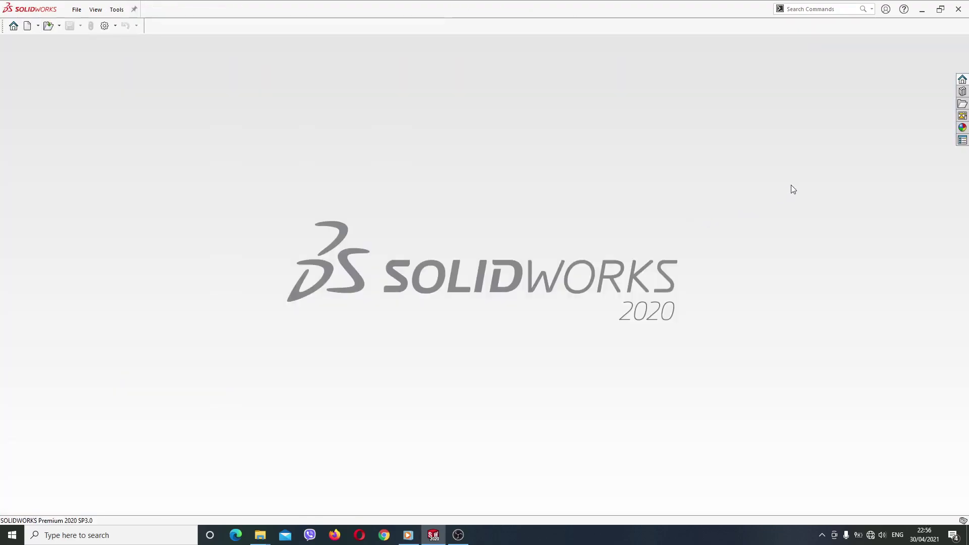
left_click(922, 9)
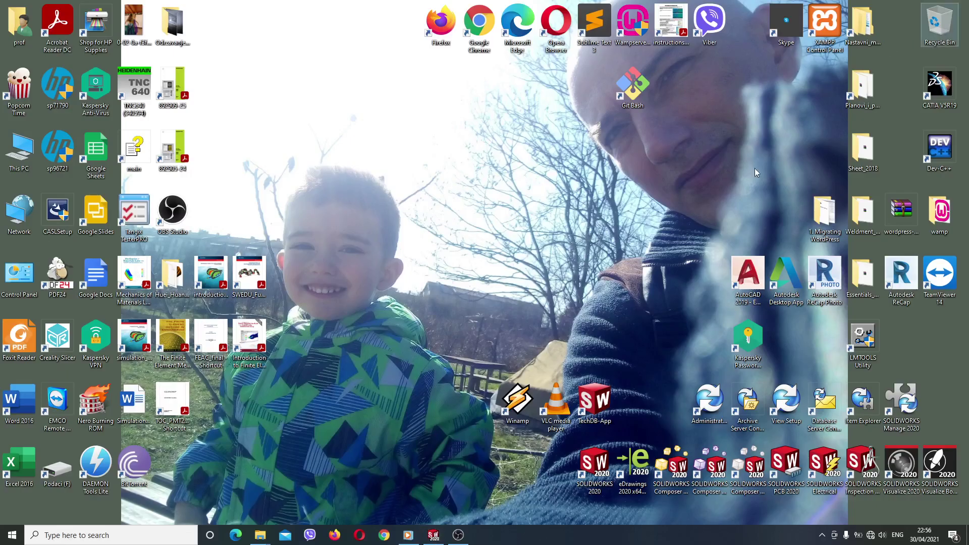
left_click(437, 540)
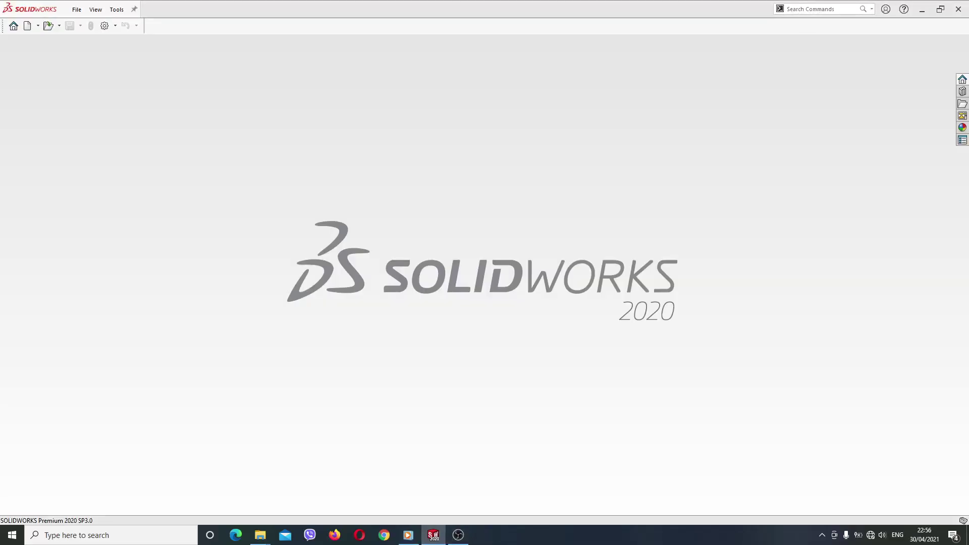